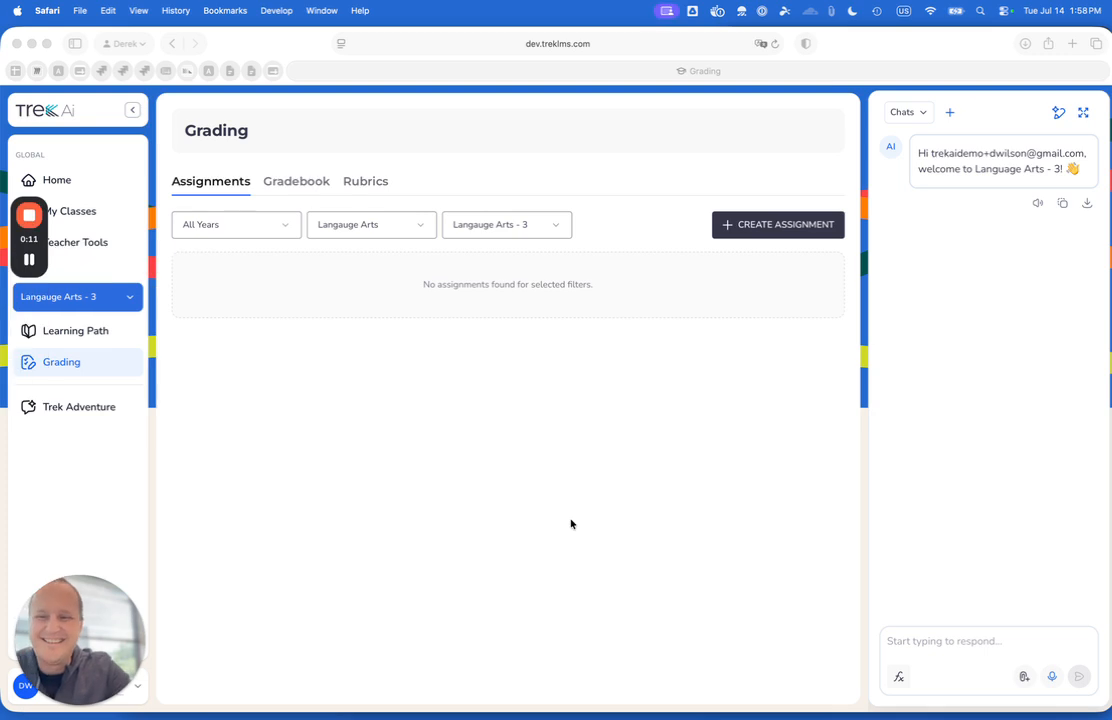
{"action": "left_click", "coordinate": [571, 524]}
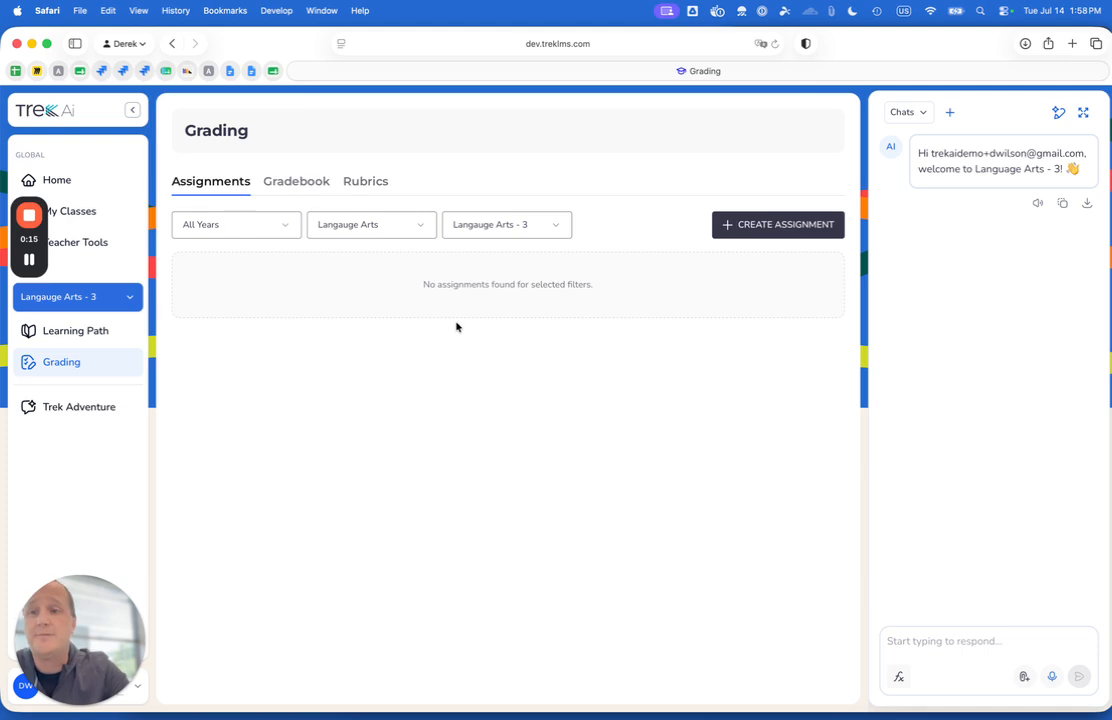
{"action": "left_click", "coordinate": [92, 296]}
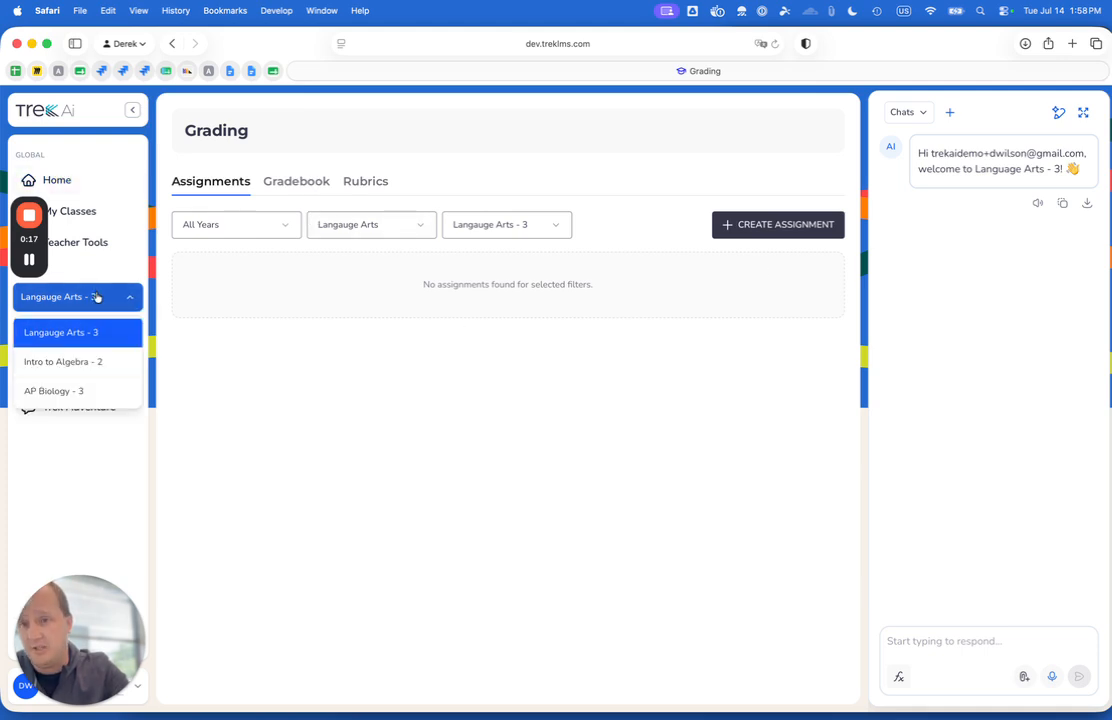
{"action": "left_click", "coordinate": [420, 380]}
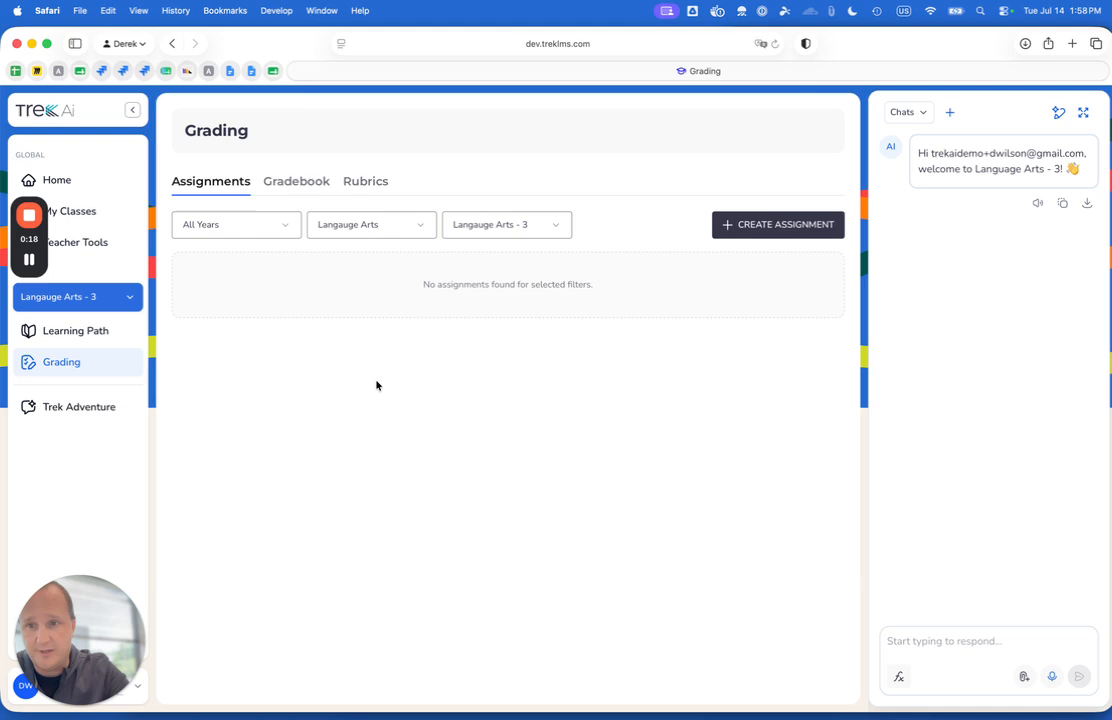
Step: Start a new assignment for the Langauge Arts course with the section Langauge Arts - 3
{"action": "left_click", "coordinate": [792, 230]}
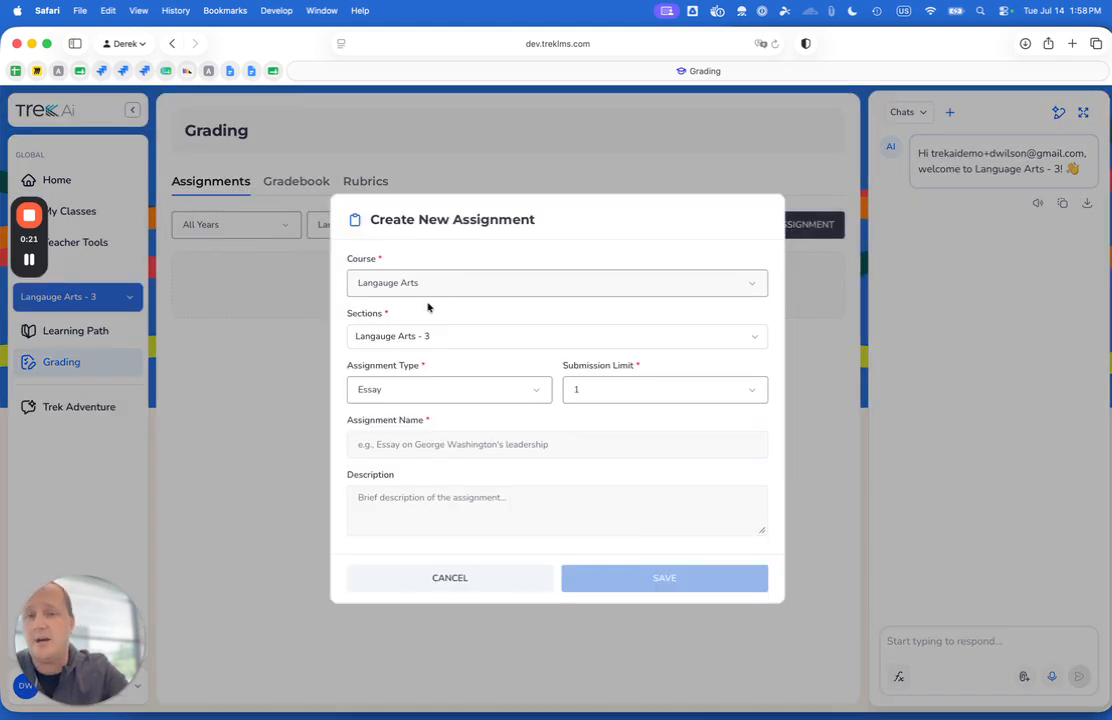
{"action": "left_click", "coordinate": [400, 284]}
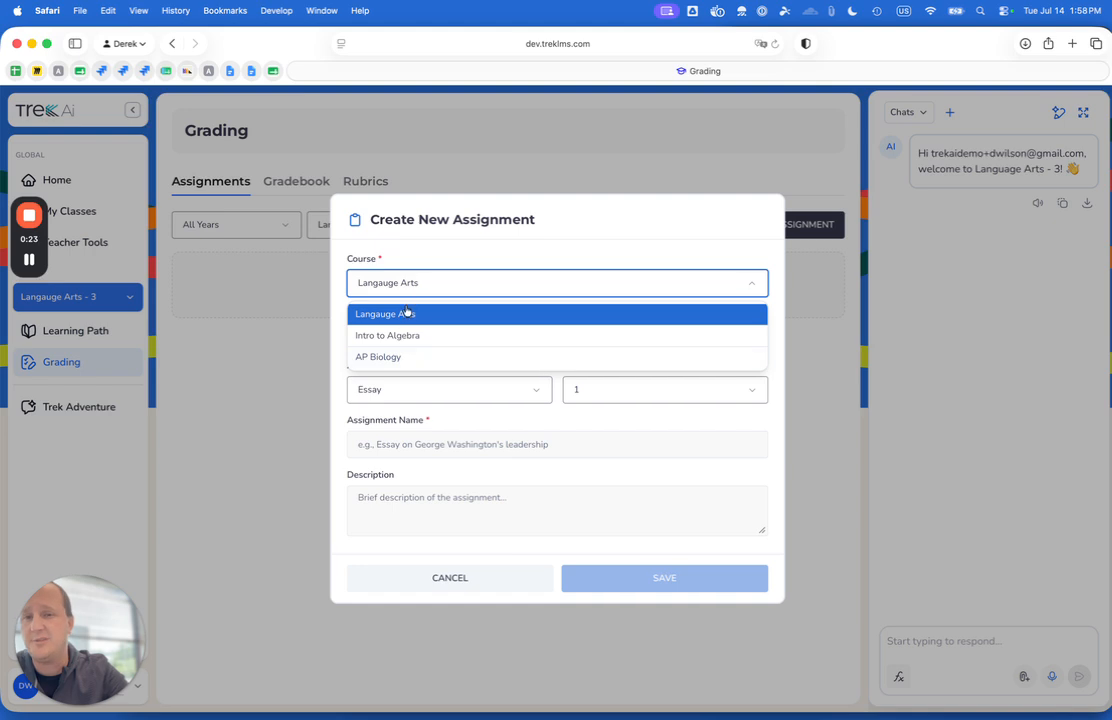
{"action": "left_click", "coordinate": [405, 313]}
{"action": "left_click", "coordinate": [405, 345]}
{"action": "left_click", "coordinate": [368, 368]}
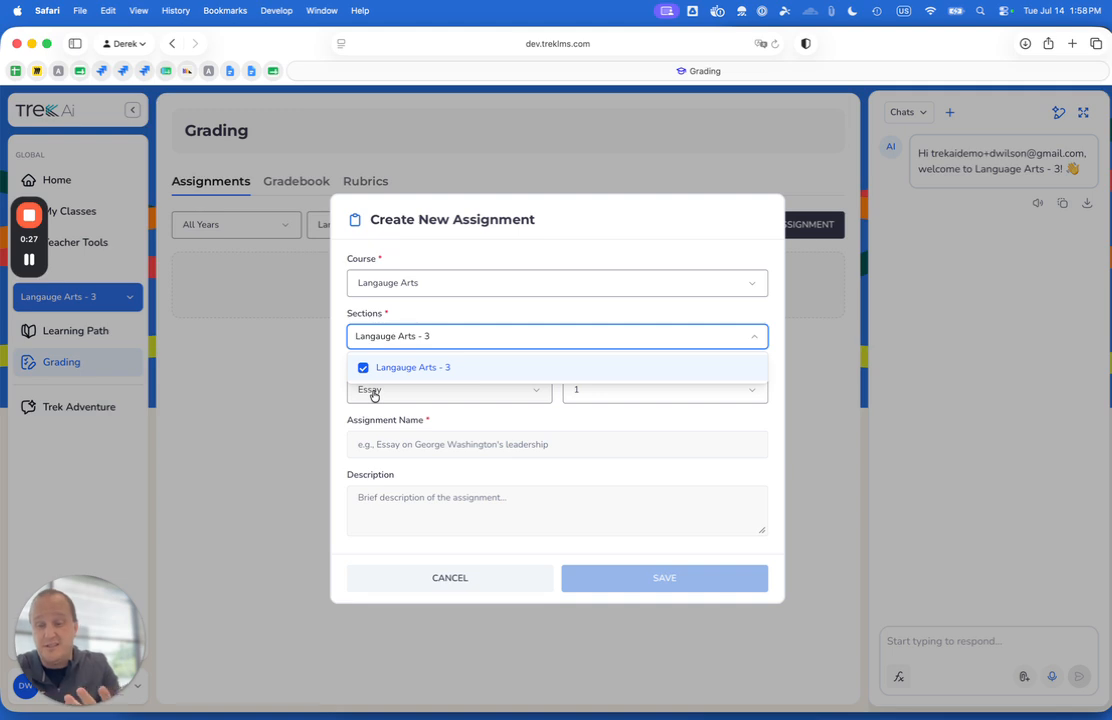
Step: Set the new assignment's type to Essay and its submission limit to 1
{"action": "left_click", "coordinate": [447, 395]}
{"action": "left_click", "coordinate": [427, 335]}
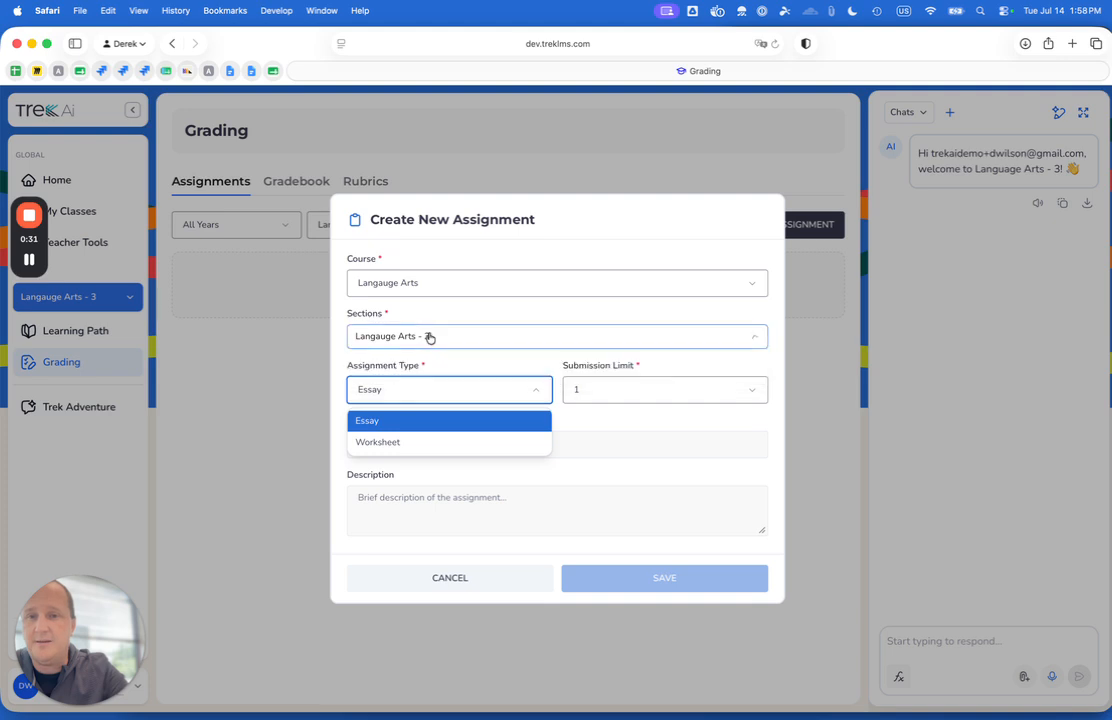
{"action": "left_click", "coordinate": [381, 424]}
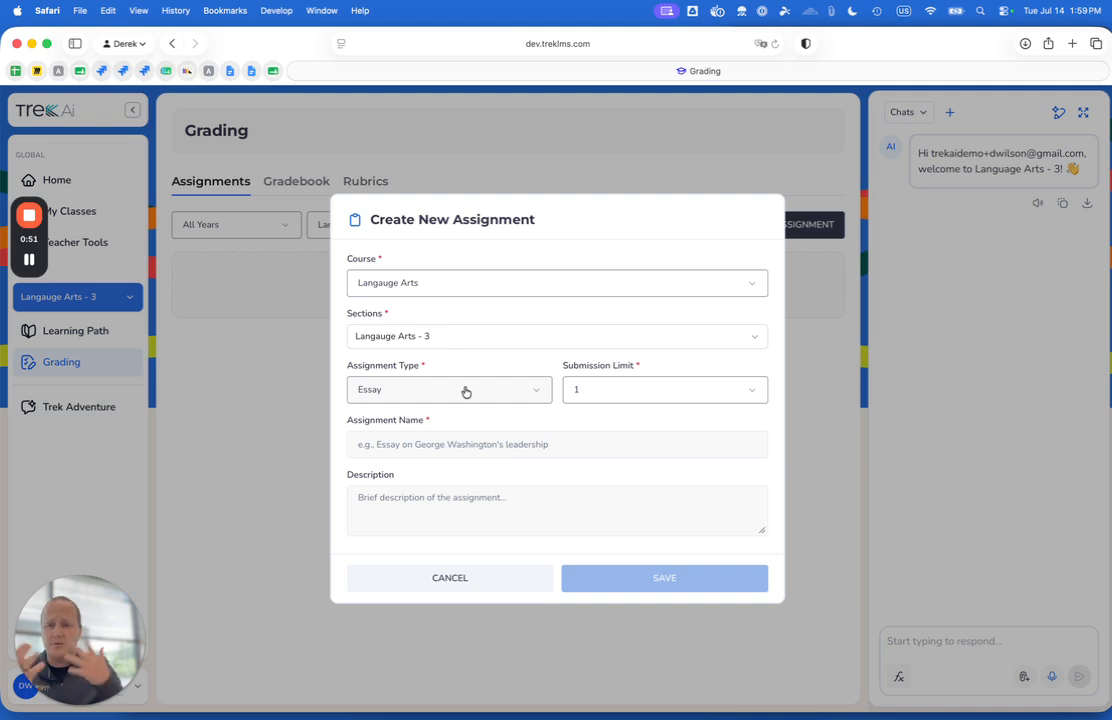
{"action": "left_click", "coordinate": [611, 390]}
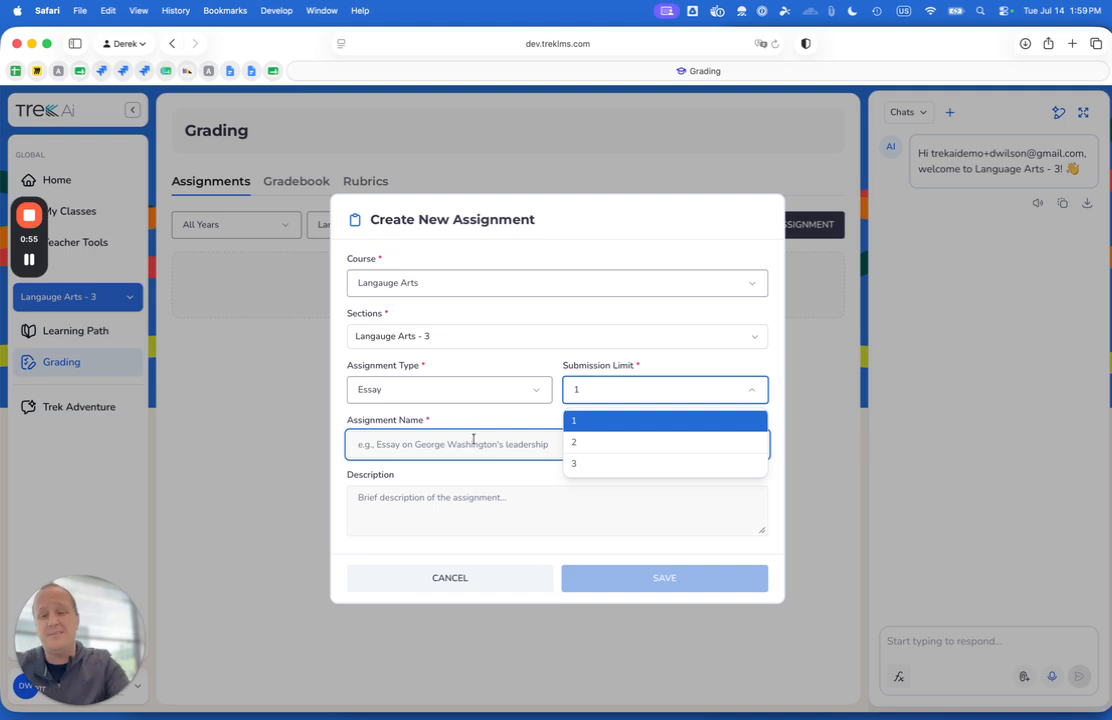
{"action": "left_click", "coordinate": [586, 390]}
{"action": "left_click", "coordinate": [458, 444]}
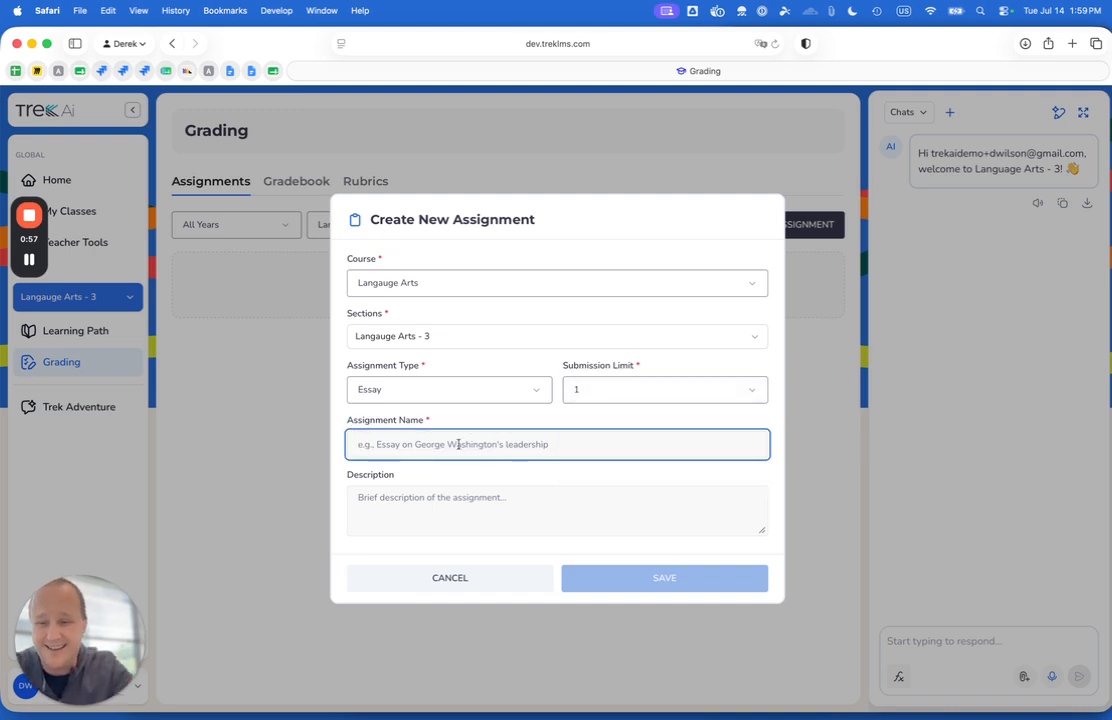
{"action": "type", "text": "Genghis Kahn"}
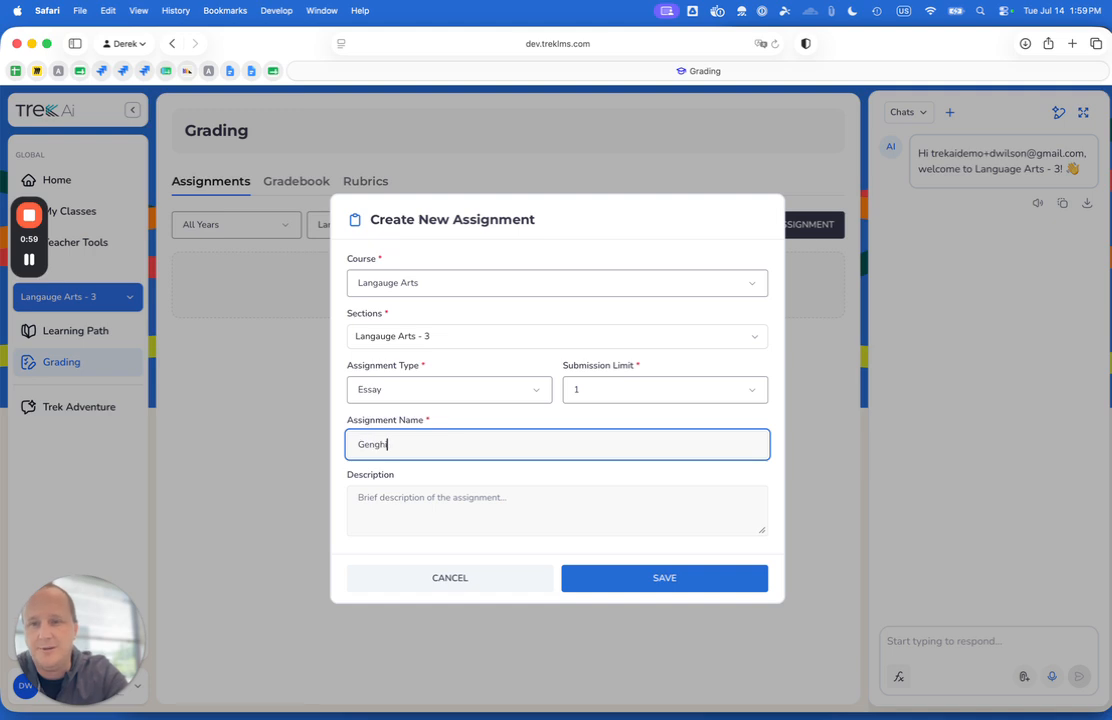
{"action": "key", "text": "BackSpace"}
{"action": "key", "text": "BackSpace"}
{"action": "key", "text": "BackSpace"}
{"action": "type", "text": "han"}
Step: Name the assignment "Great Gatsby Essay", describe it as "This is an essay on the great Gatsby for 9th graders." and save it
{"action": "key", "text": "super+a"}
{"action": "type", "text": "Great Gatsby Essay"}
{"action": "left_click", "coordinate": [477, 516]}
{"action": "type", "text": "This is an"}
{"action": "key", "text": "super+a"}
{"action": "key", "text": "BackSpace"}
{"action": "type", "text": "This is an essay on the great Gatsby for 9th graders."}
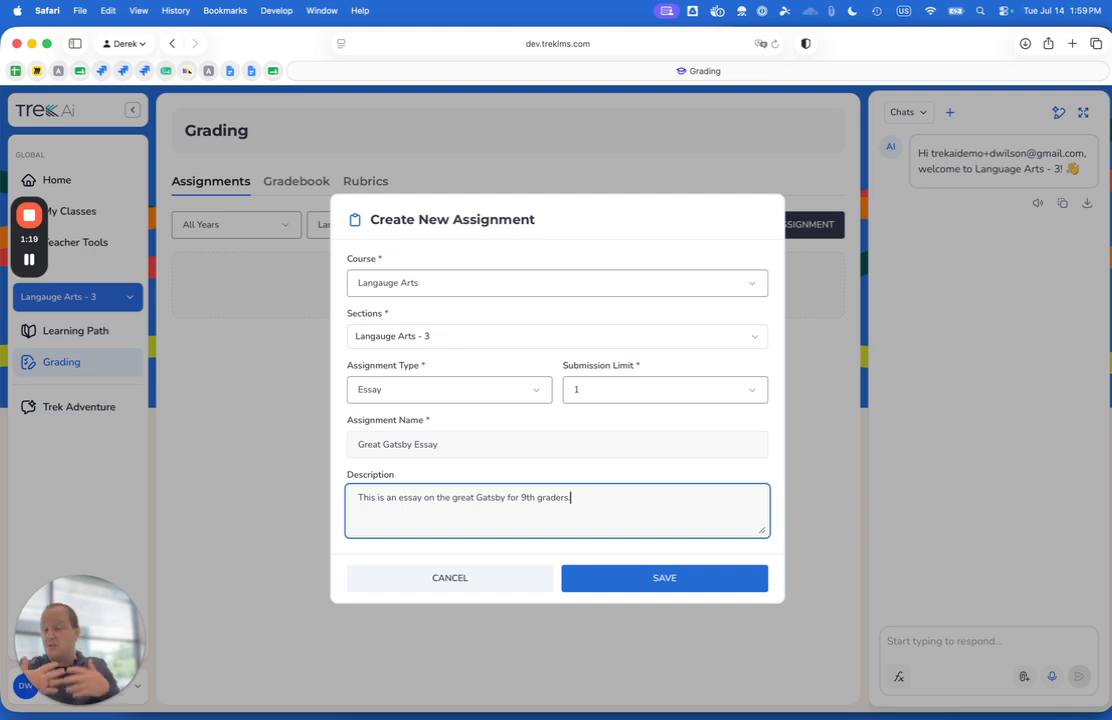
{"action": "left_click", "coordinate": [659, 580]}
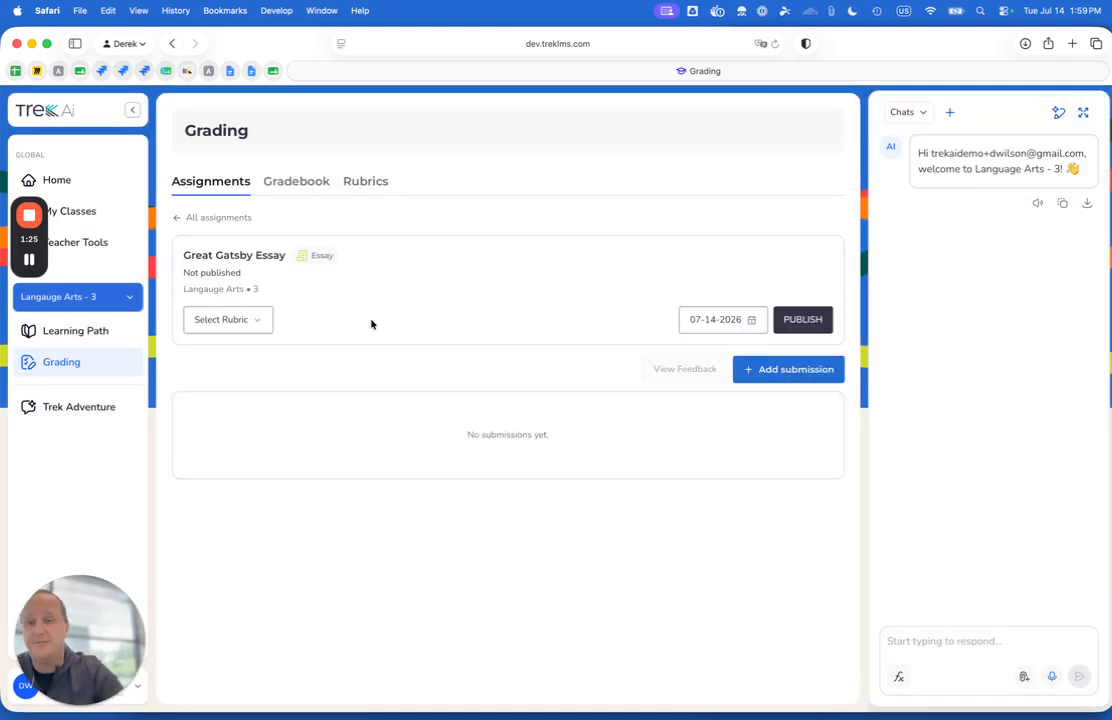
Step: Examine the saved rubrics that the library offers for the Great Gatsby Essay assignment
{"action": "left_click", "coordinate": [236, 321]}
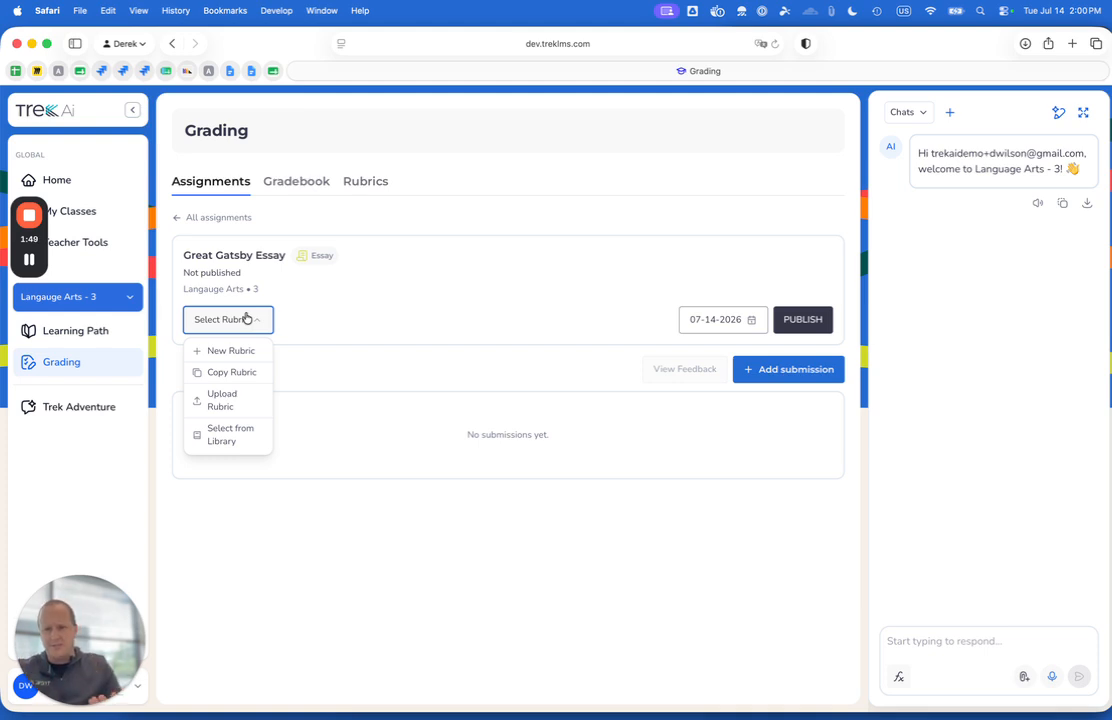
{"action": "left_click", "coordinate": [232, 435]}
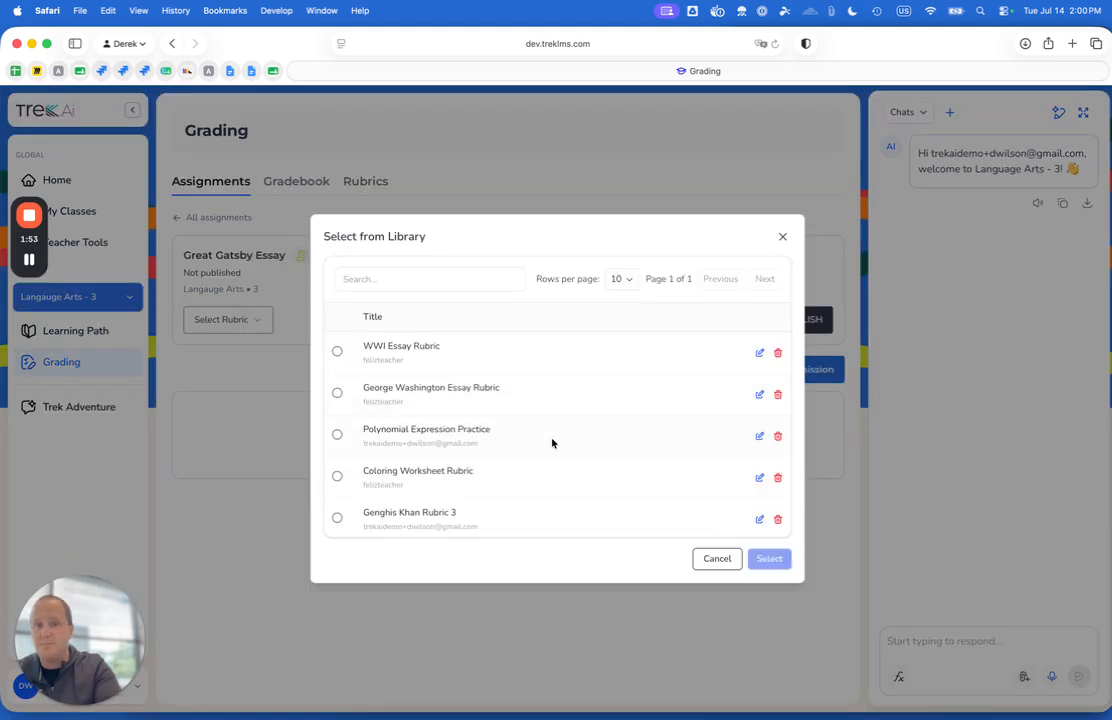
{"action": "scroll", "coordinate": [552, 443], "scroll_direction": "down", "scroll_amount": 2}
{"action": "scroll", "coordinate": [552, 443], "scroll_direction": "up", "scroll_amount": 2}
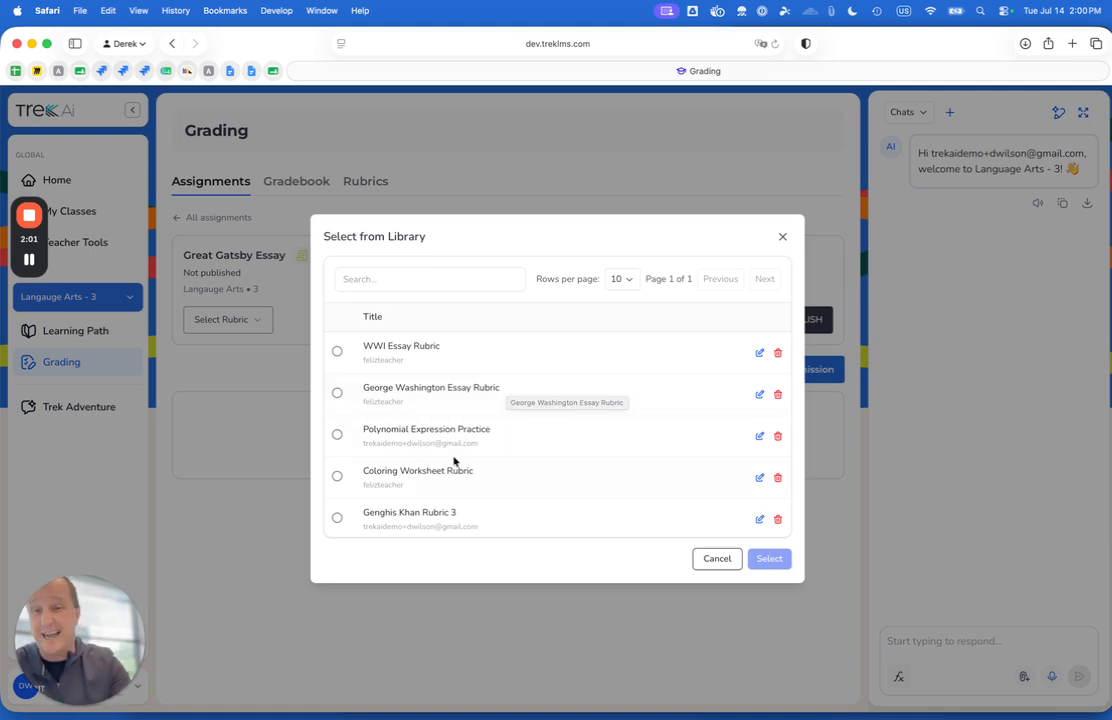
{"action": "scroll", "coordinate": [461, 483], "scroll_direction": "down", "scroll_amount": 2}
{"action": "scroll", "coordinate": [392, 357], "scroll_direction": "up", "scroll_amount": 3}
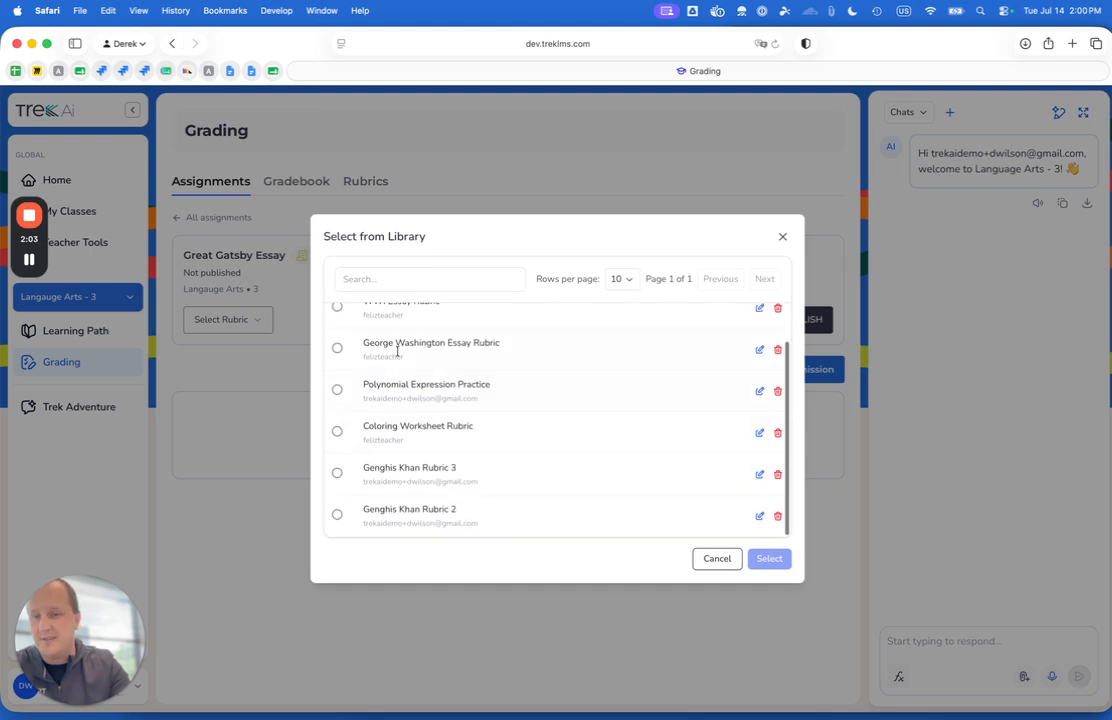
{"action": "left_click", "coordinate": [337, 391]}
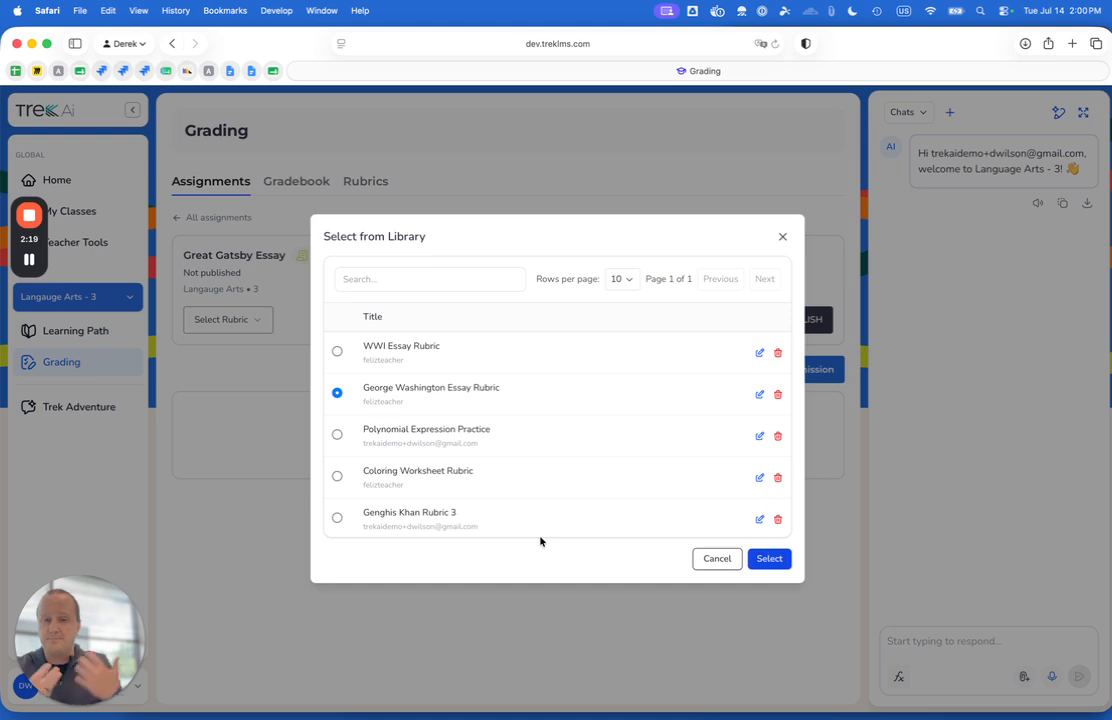
{"action": "left_click", "coordinate": [783, 237]}
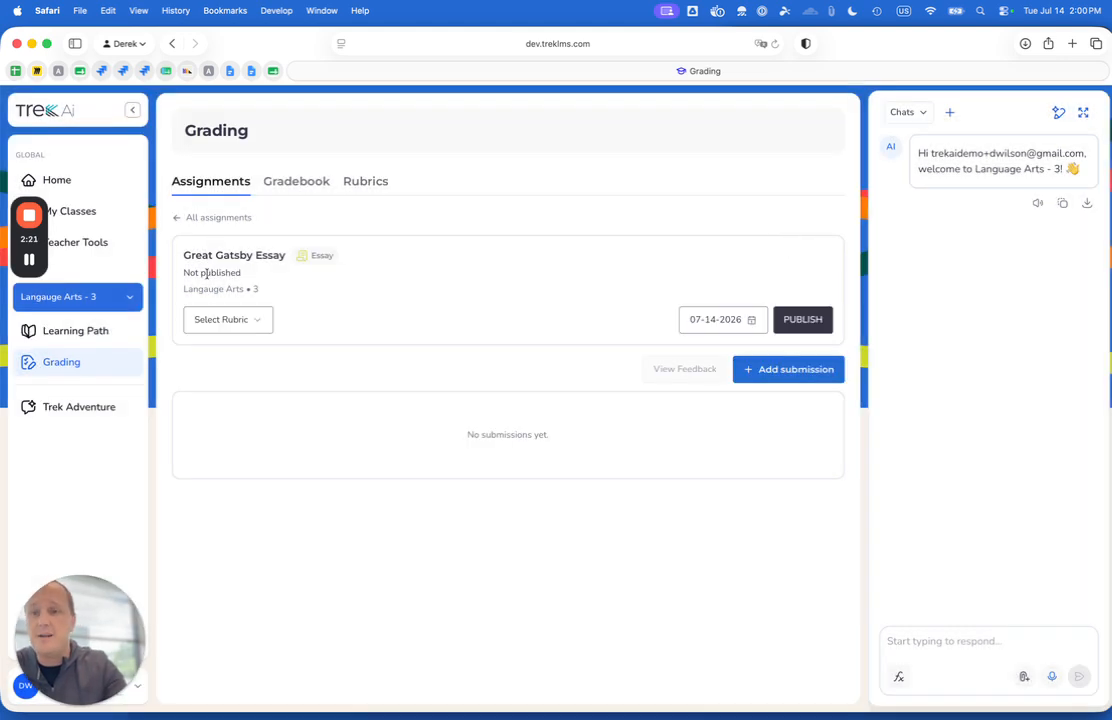
Step: Upload the "great gatbsy rubric" file as the rubric for the Great Gatsby Essay assignment
{"action": "left_click", "coordinate": [231, 322]}
{"action": "left_click", "coordinate": [218, 399]}
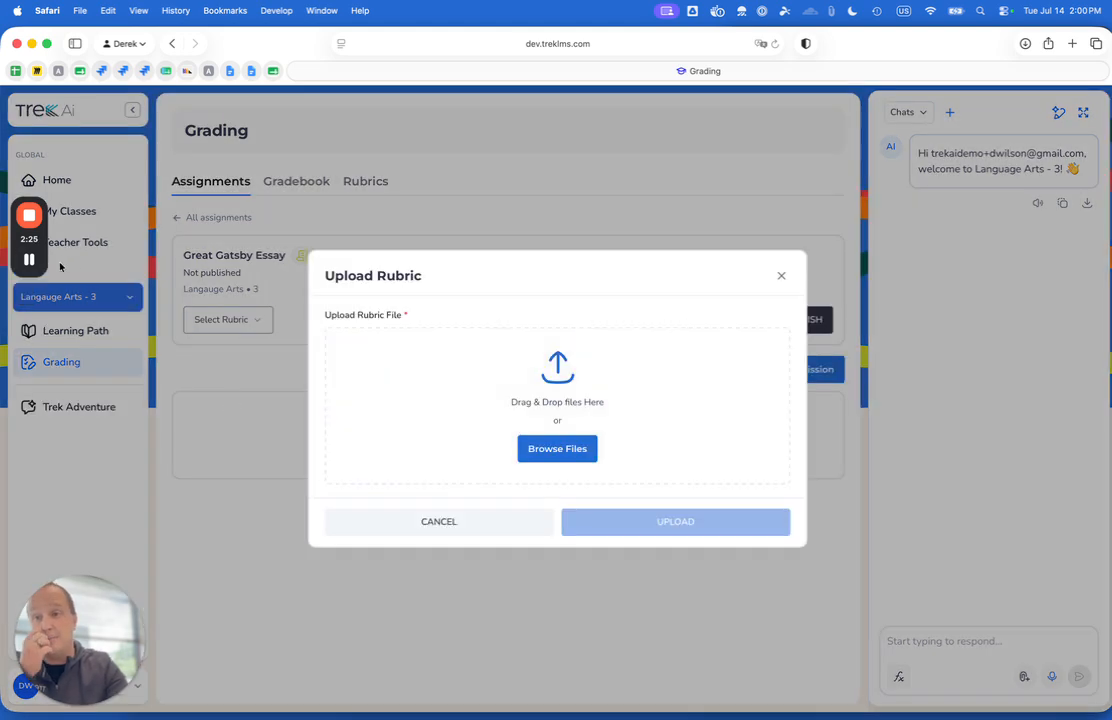
{"action": "mouse_move", "coordinate": [37, 265]}
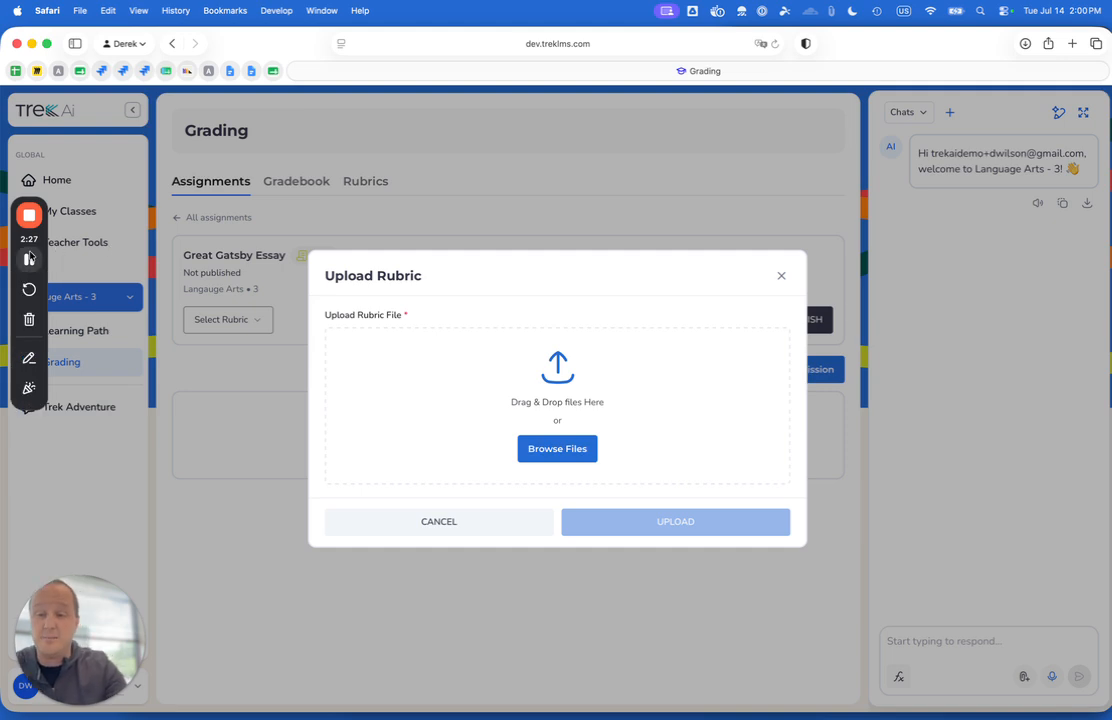
{"action": "left_click", "coordinate": [30, 259]}
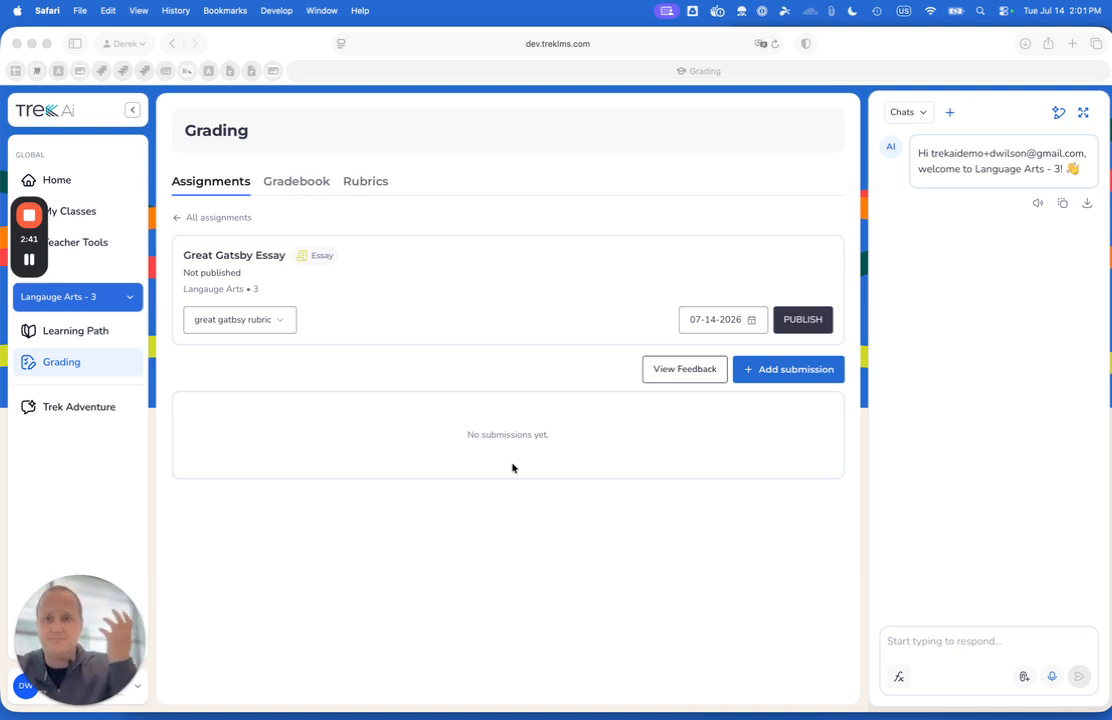
{"action": "left_click", "coordinate": [280, 319]}
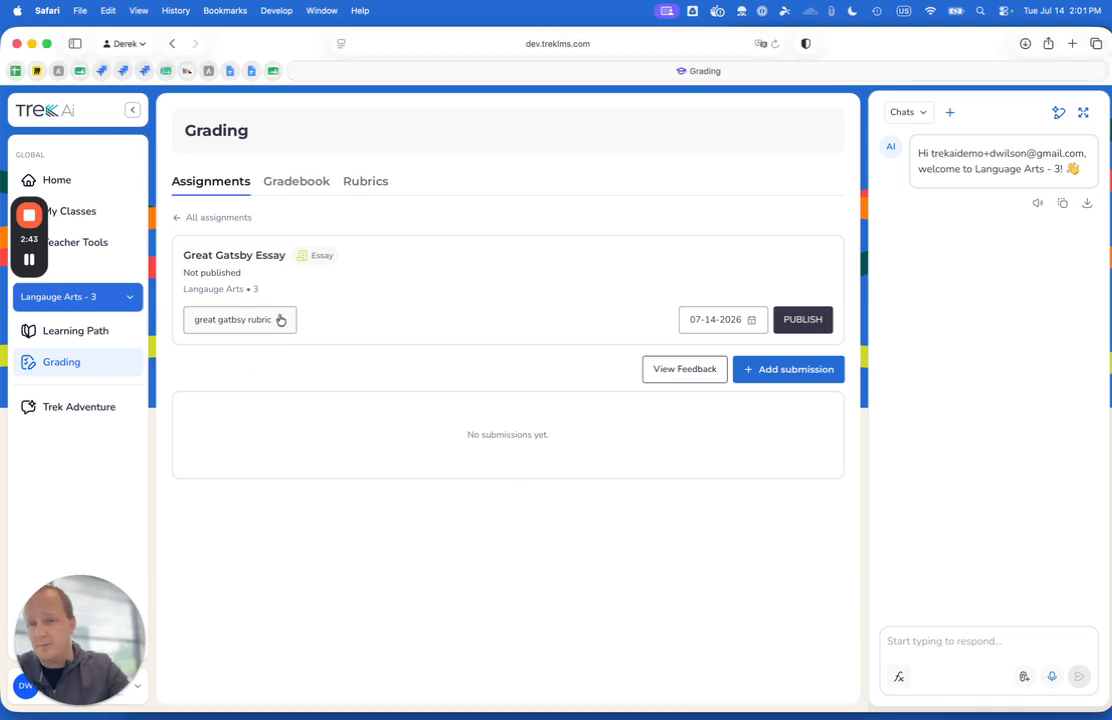
{"action": "left_click", "coordinate": [280, 319]}
{"action": "left_click", "coordinate": [233, 352]}
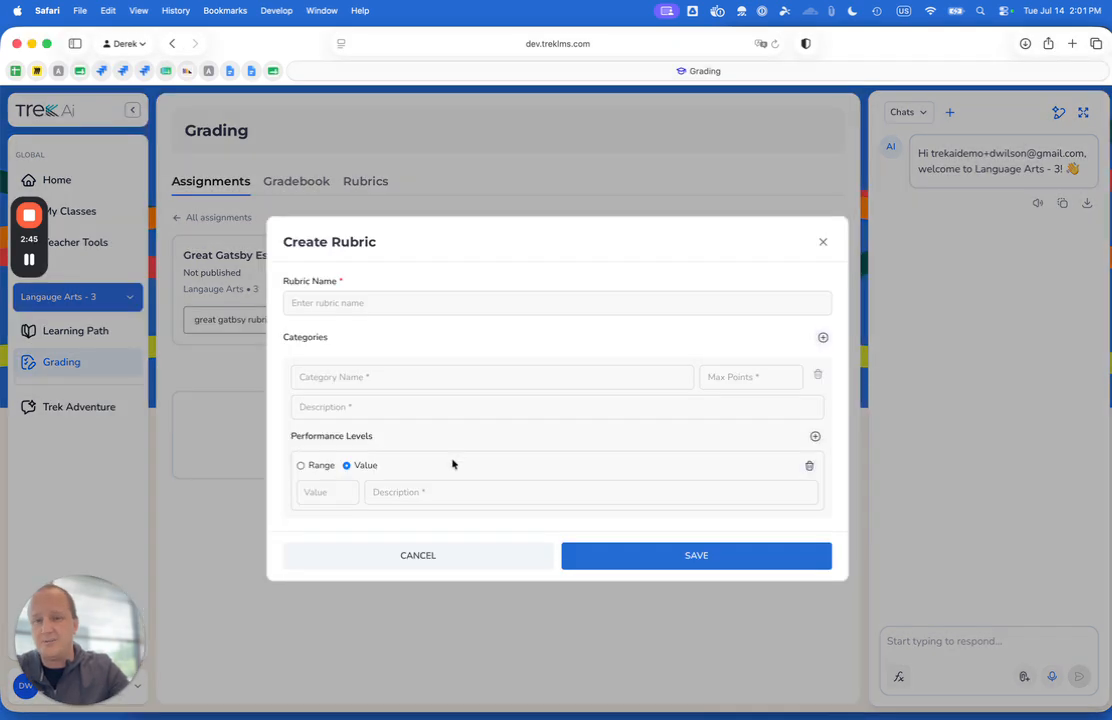
{"action": "left_click", "coordinate": [824, 243]}
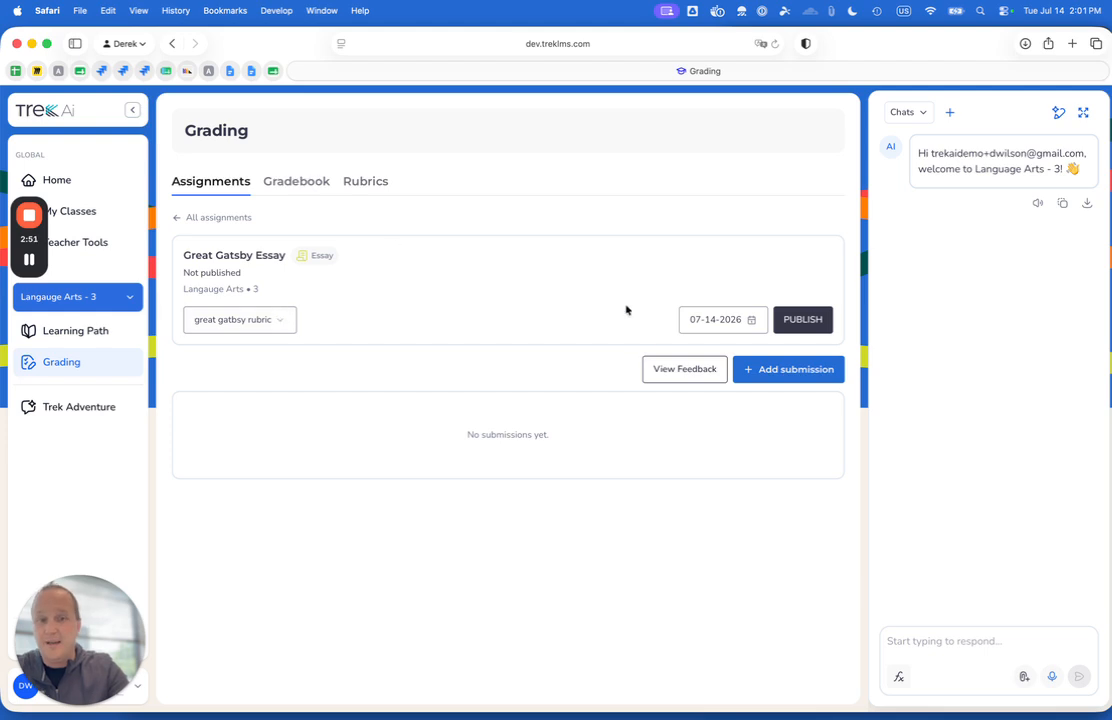
Step: Add a submission for the listed student with the file great gatsby essay.docx and save it
{"action": "left_click", "coordinate": [798, 372]}
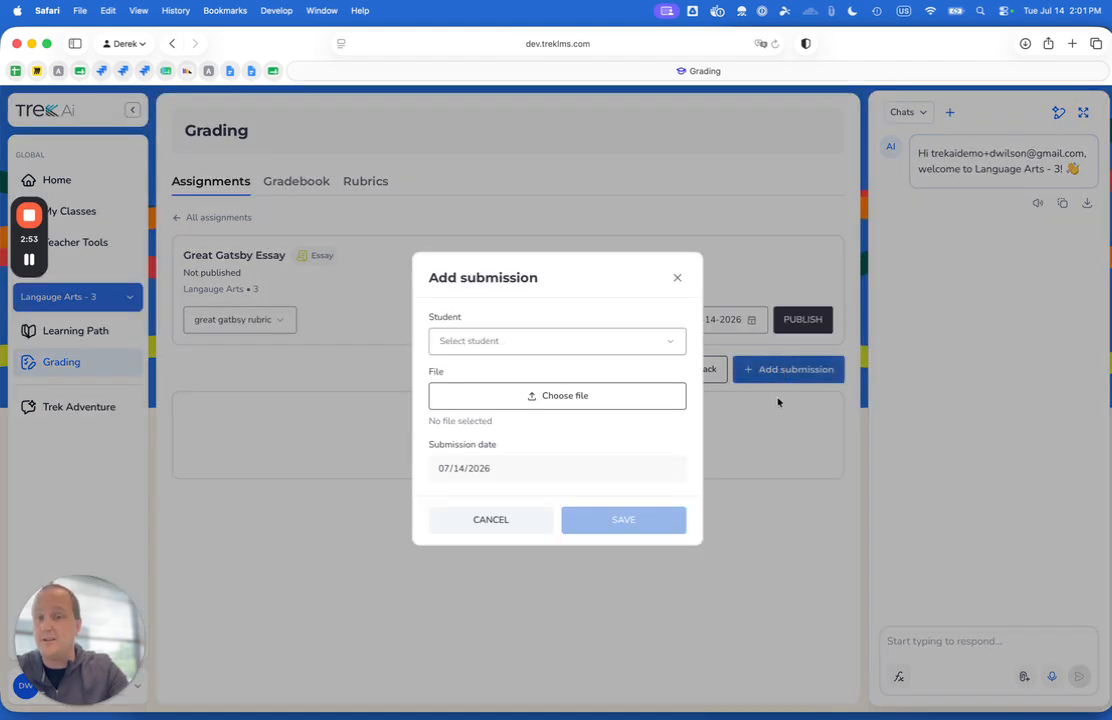
{"action": "left_click", "coordinate": [573, 346]}
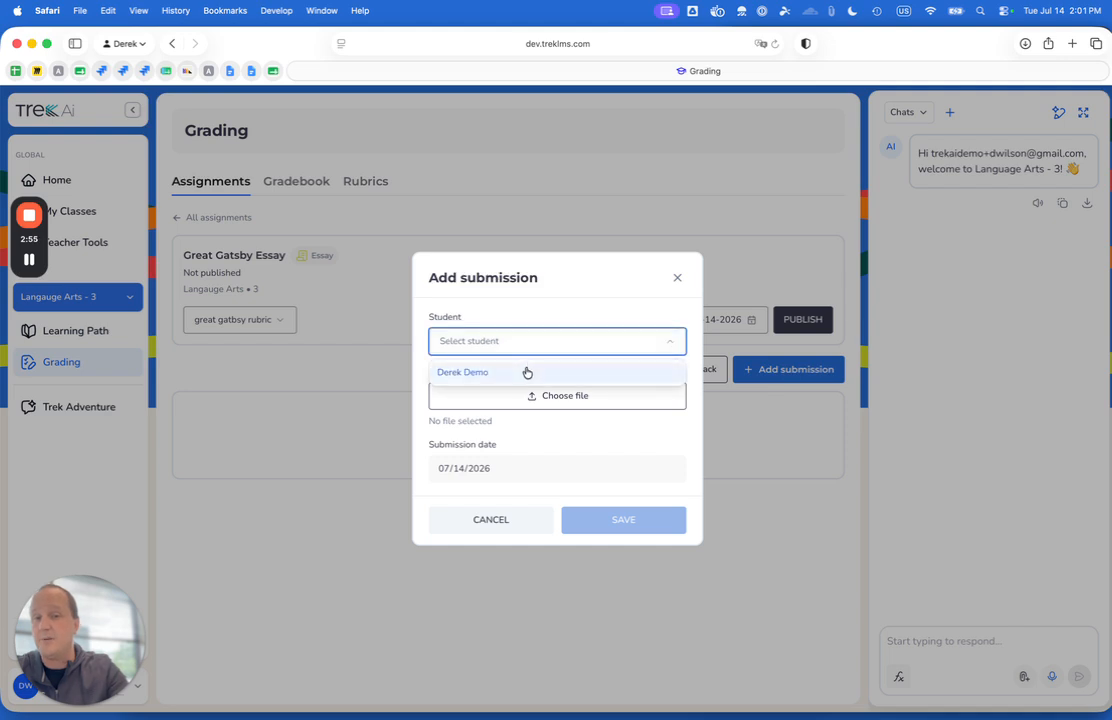
{"action": "left_click", "coordinate": [521, 373]}
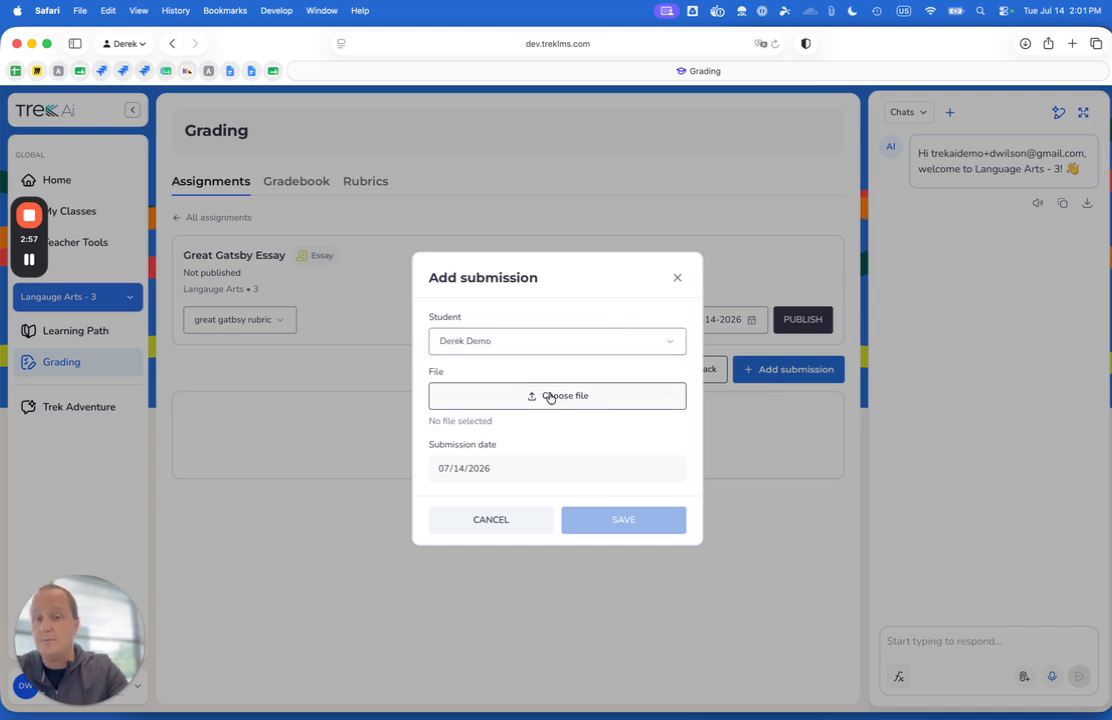
{"action": "left_click", "coordinate": [545, 398]}
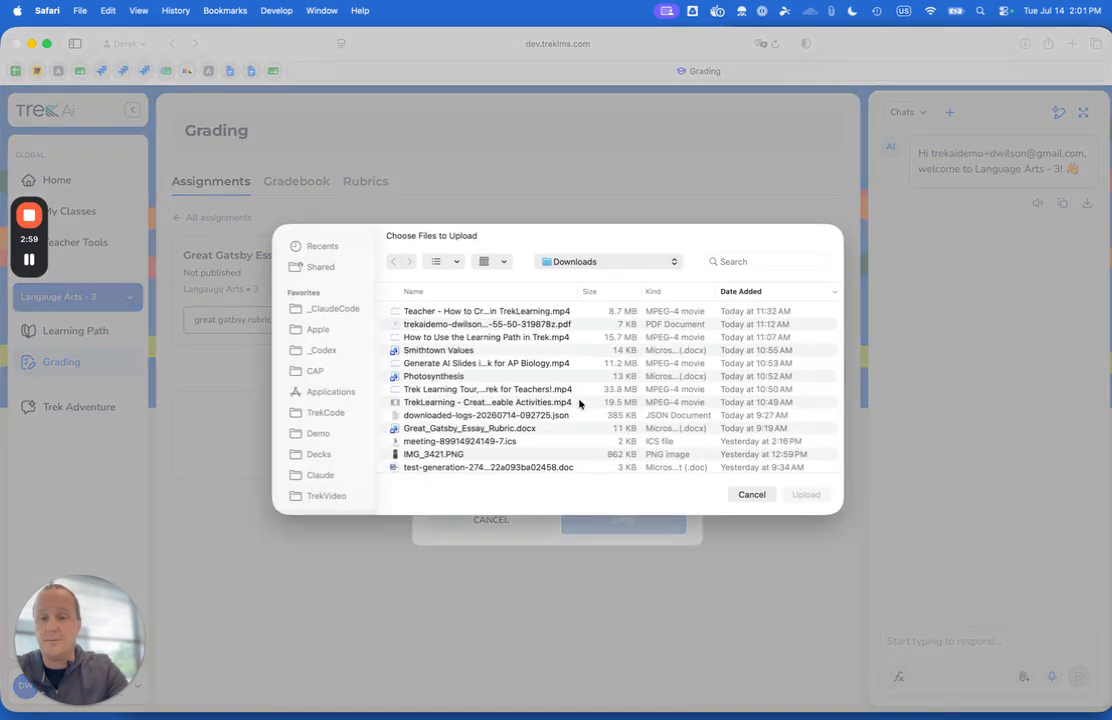
{"action": "left_click", "coordinate": [751, 494]}
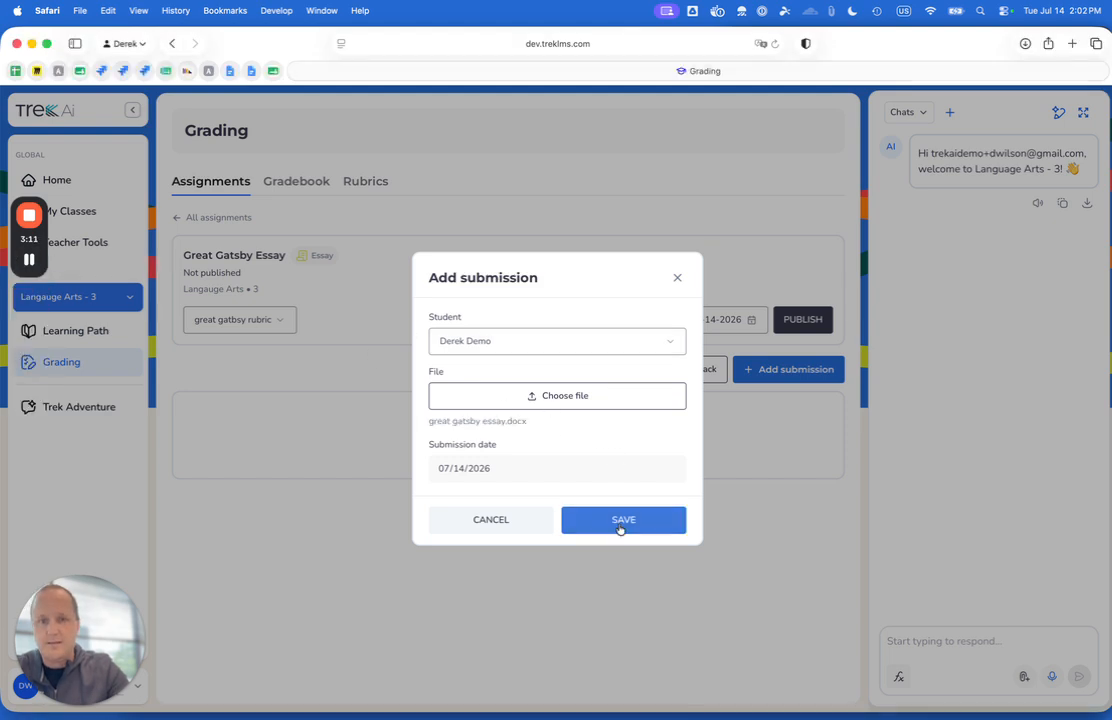
{"action": "left_click", "coordinate": [620, 520]}
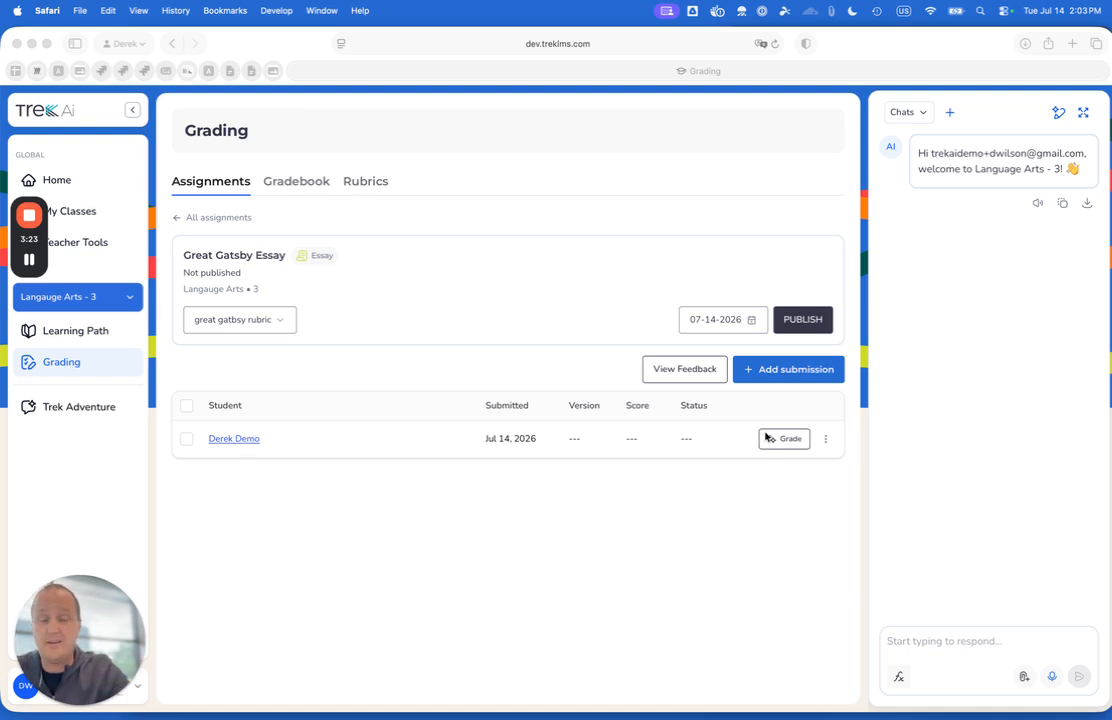
Step: Open the student's Great Gatsby Essay submission and start the automatic grading with Rubric 1
{"action": "left_click", "coordinate": [231, 444]}
{"action": "left_click", "coordinate": [231, 441]}
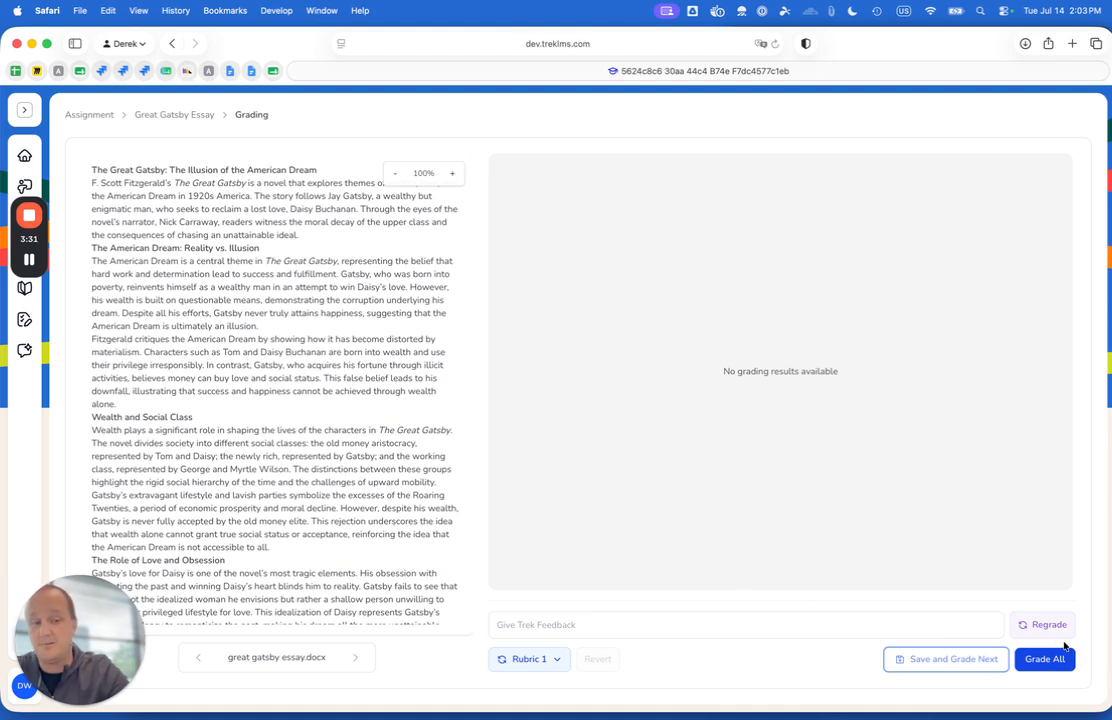
{"action": "left_click", "coordinate": [36, 262]}
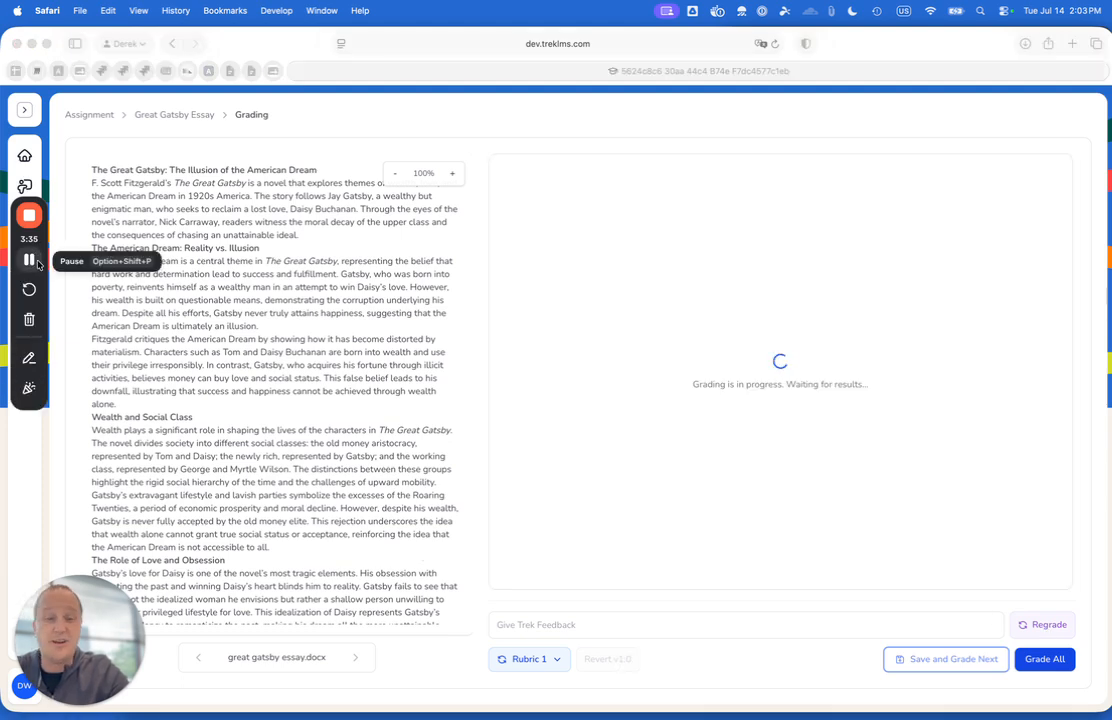
{"action": "scroll", "coordinate": [211, 362], "scroll_direction": "down", "scroll_amount": 5}
{"action": "scroll", "coordinate": [211, 362], "scroll_direction": "up", "scroll_amount": 5}
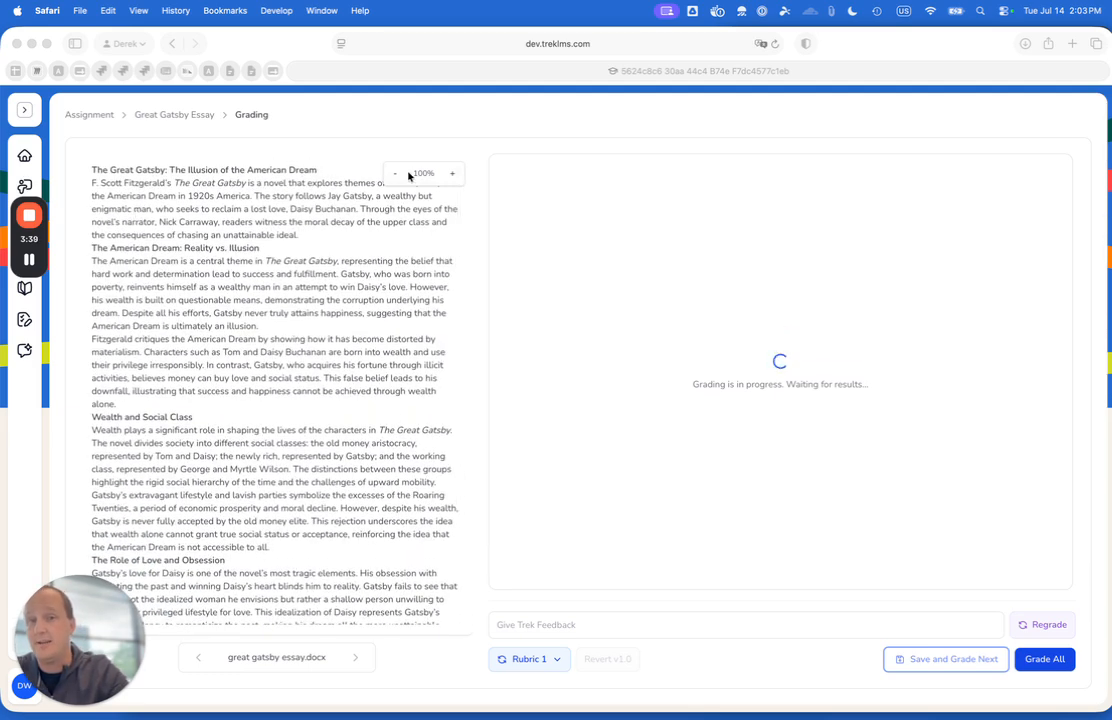
{"action": "left_click", "coordinate": [395, 174]}
{"action": "left_click", "coordinate": [453, 176]}
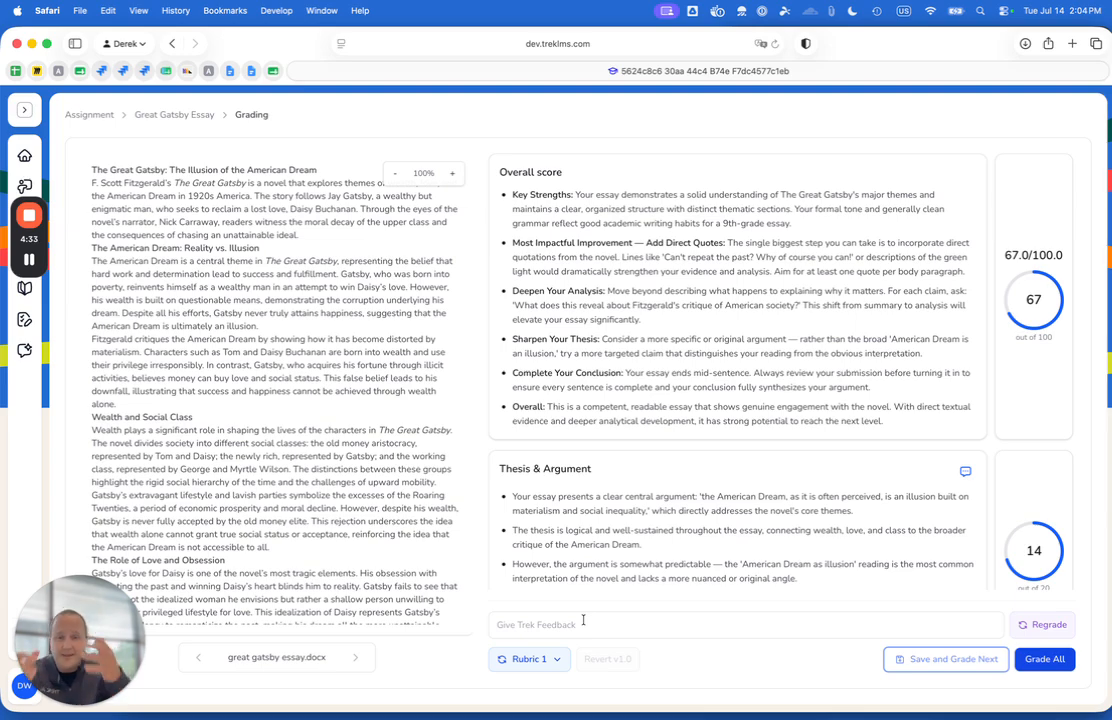
Step: Add the comment "If they dont have a three prong thesis statement. Give only half credit." to Thesis & Argument and regrade the essay
{"action": "scroll", "coordinate": [672, 460], "scroll_direction": "down", "scroll_amount": 3}
{"action": "scroll", "coordinate": [672, 460], "scroll_direction": "down", "scroll_amount": 10}
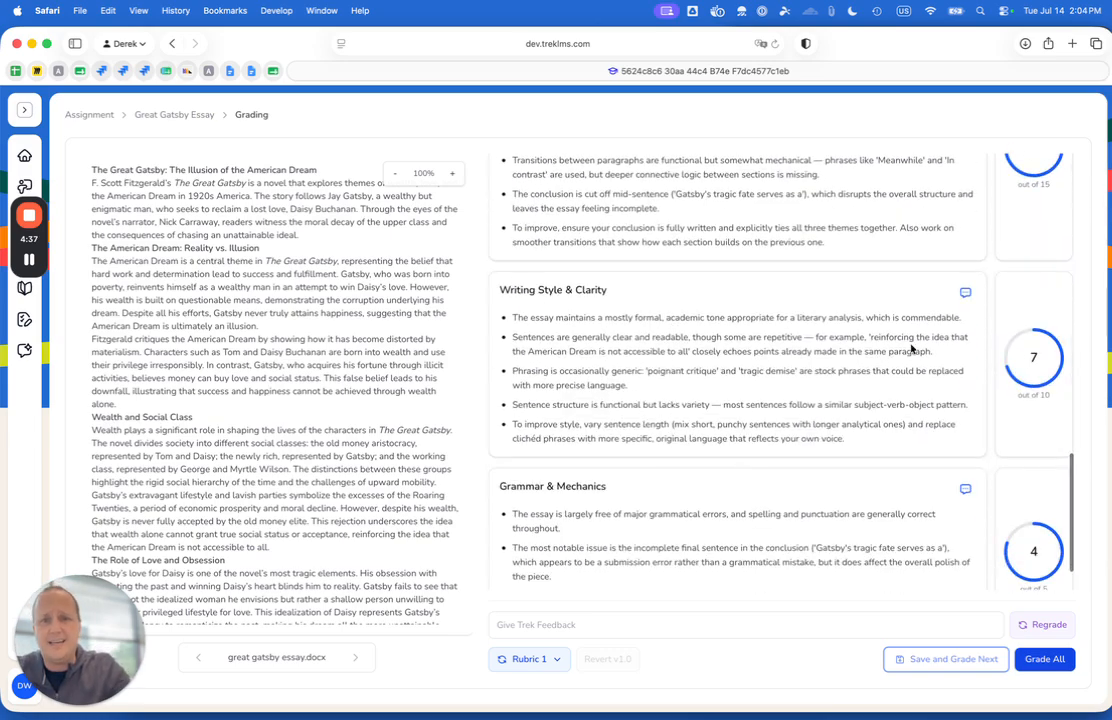
{"action": "scroll", "coordinate": [945, 348], "scroll_direction": "up", "scroll_amount": 10}
{"action": "scroll", "coordinate": [765, 318], "scroll_direction": "up", "scroll_amount": 8}
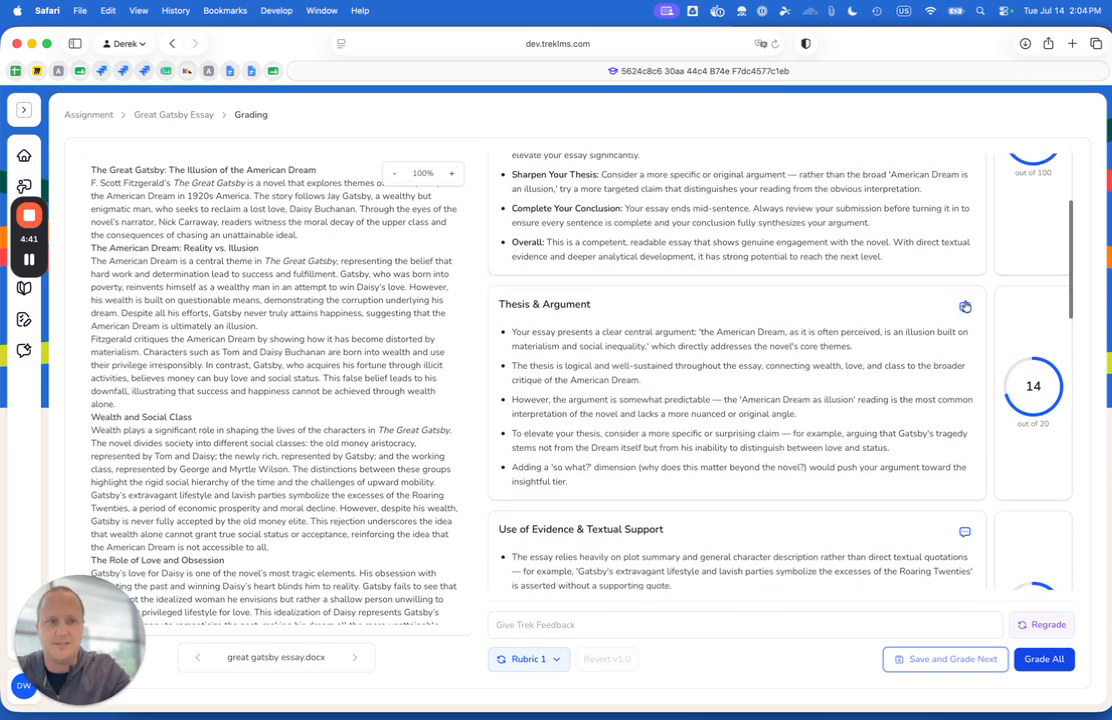
{"action": "left_click", "coordinate": [965, 306]}
{"action": "left_click", "coordinate": [685, 528]}
{"action": "type", "text": "If they dont have a three prong thesis statement. Give only half credit."}
{"action": "left_click", "coordinate": [1048, 626]}
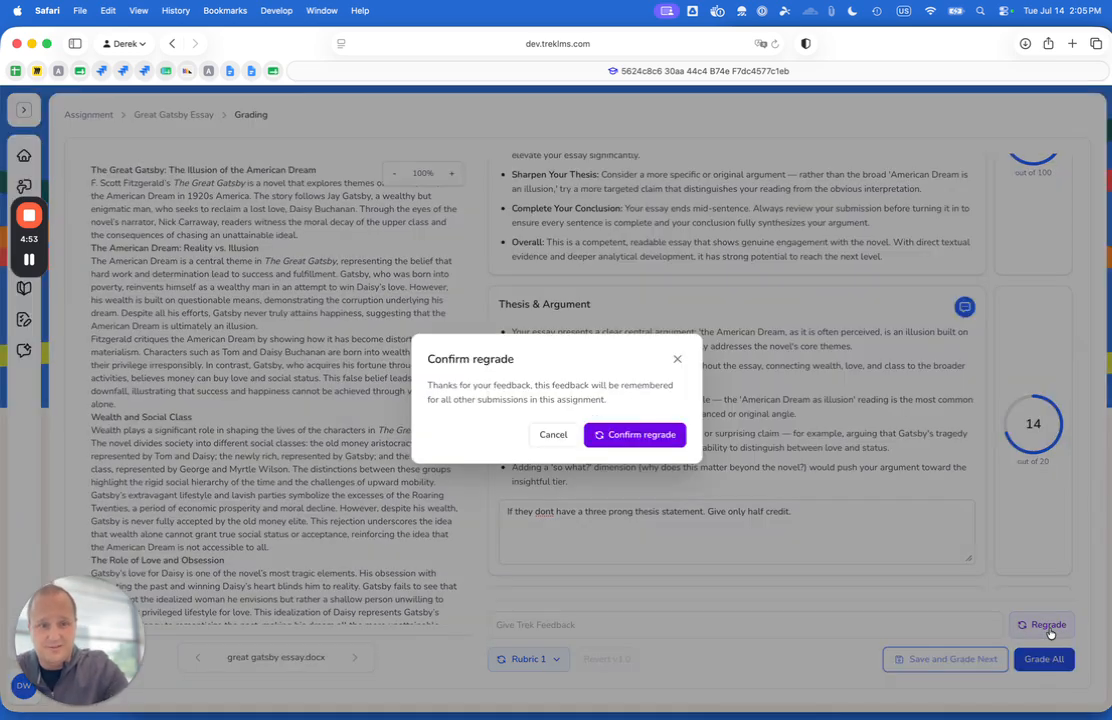
{"action": "left_click", "coordinate": [625, 444]}
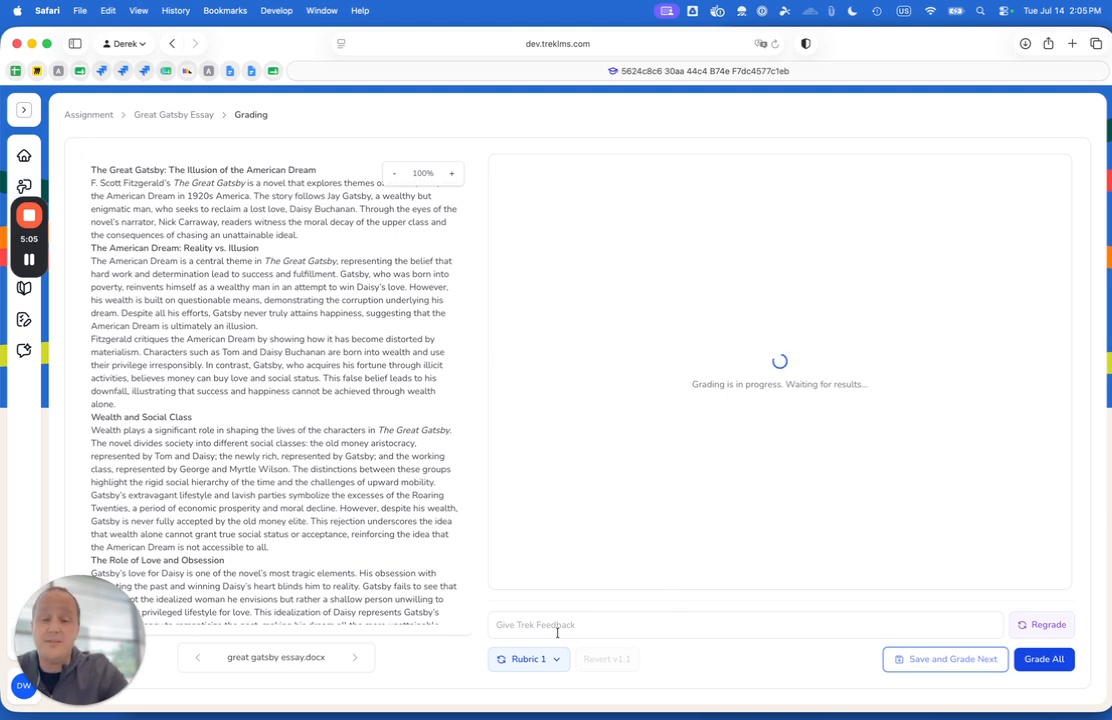
Step: Reopen the student's regraded submission from the Great Gatsby Essay assignment, examine the Thesis & Argument feedback, and return to the assignment
{"action": "left_click", "coordinate": [625, 627]}
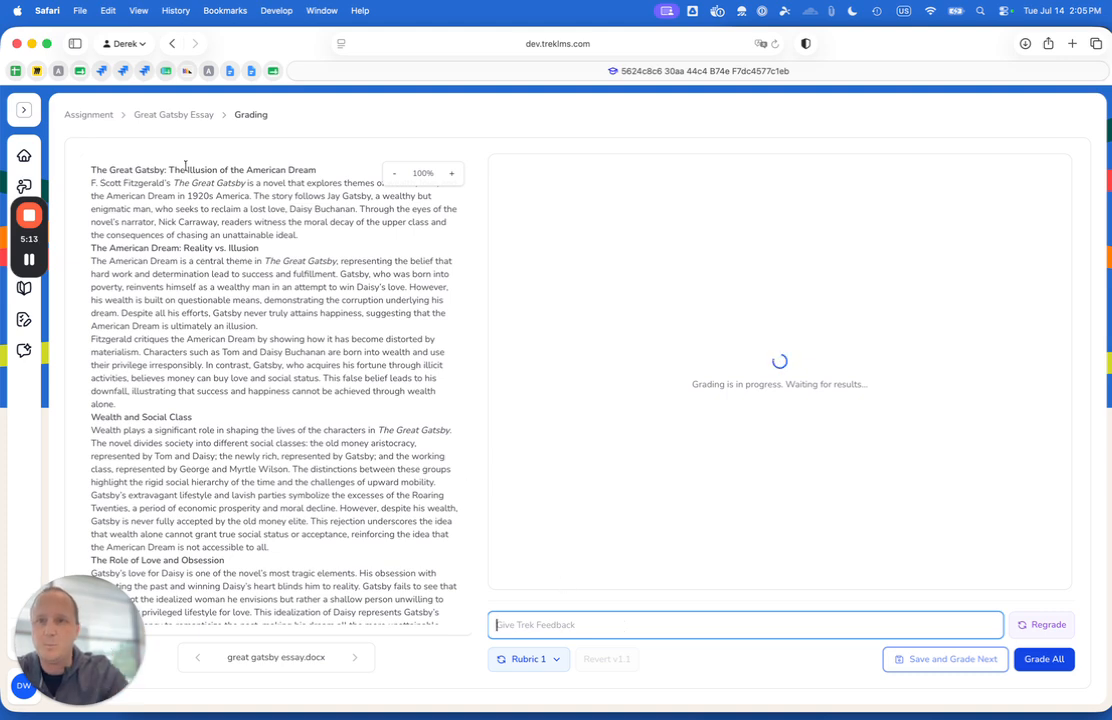
{"action": "left_click", "coordinate": [168, 115]}
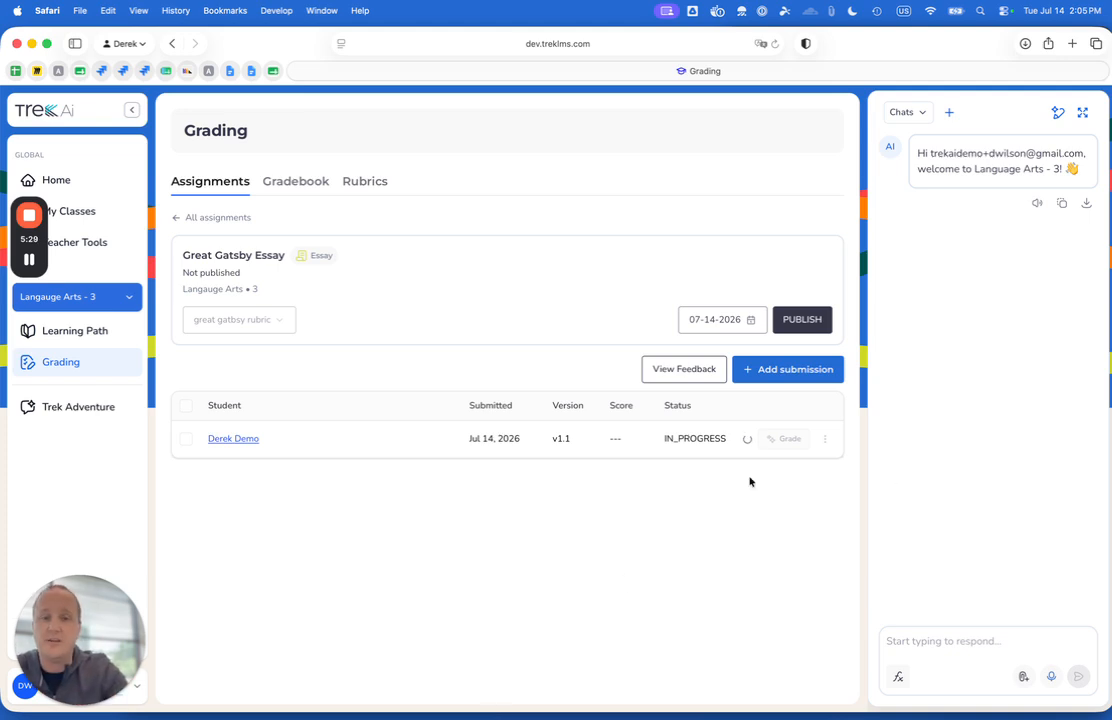
{"action": "triple_click", "coordinate": [564, 440]}
{"action": "left_click", "coordinate": [566, 440]}
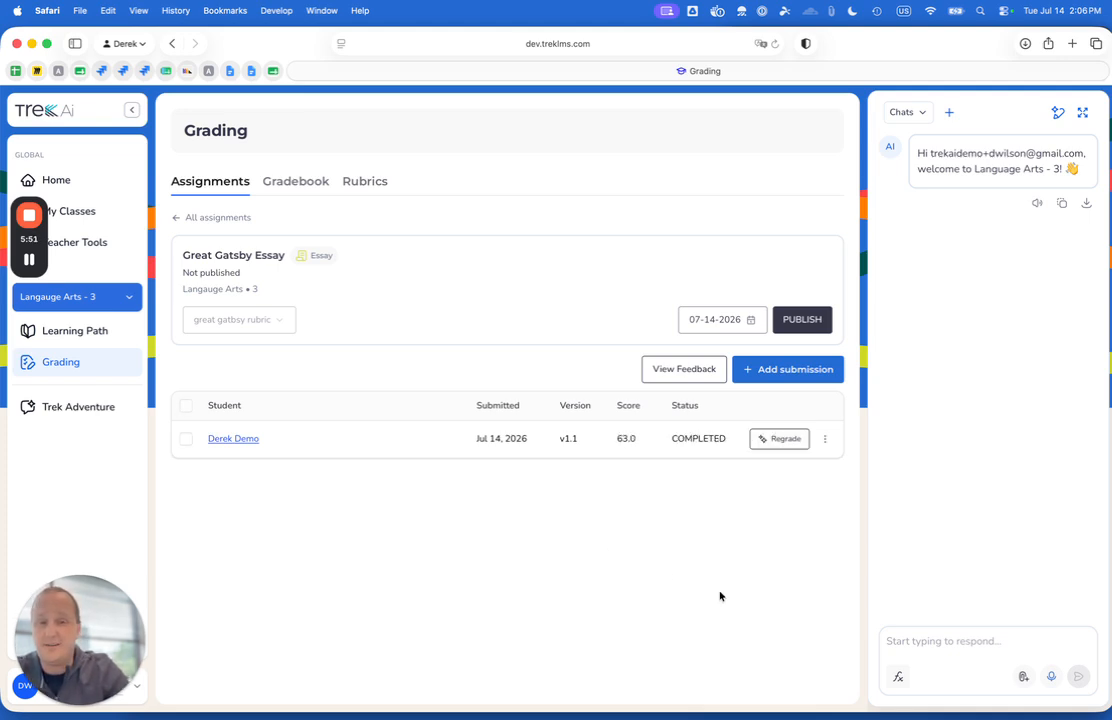
{"action": "left_click", "coordinate": [236, 438]}
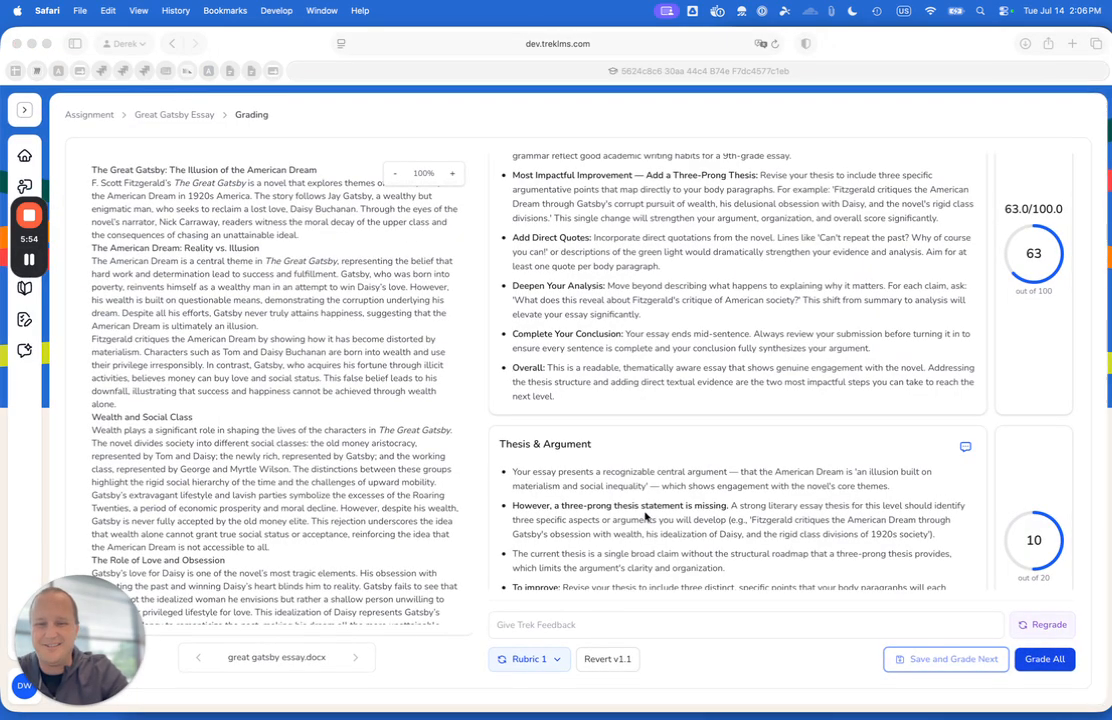
{"action": "left_click", "coordinate": [650, 519]}
{"action": "scroll", "coordinate": [645, 517], "scroll_direction": "down", "scroll_amount": 1}
{"action": "scroll", "coordinate": [645, 515], "scroll_direction": "down", "scroll_amount": 2}
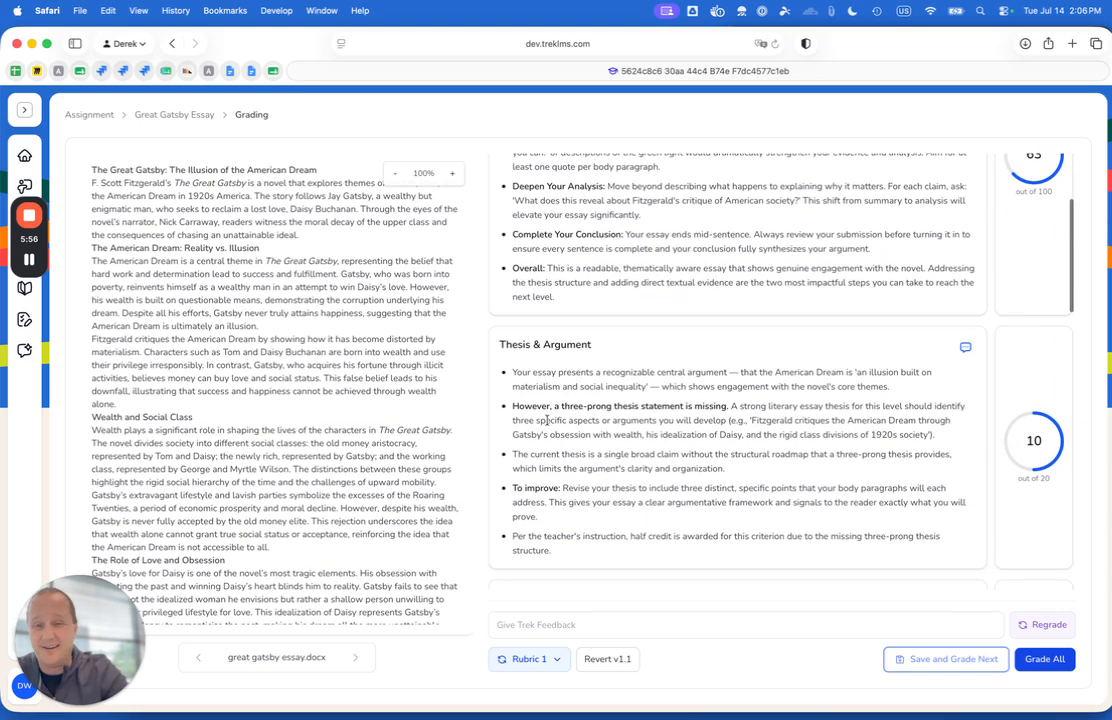
{"action": "left_click_drag", "start_coordinate": [510, 405], "coordinate": [748, 406]}
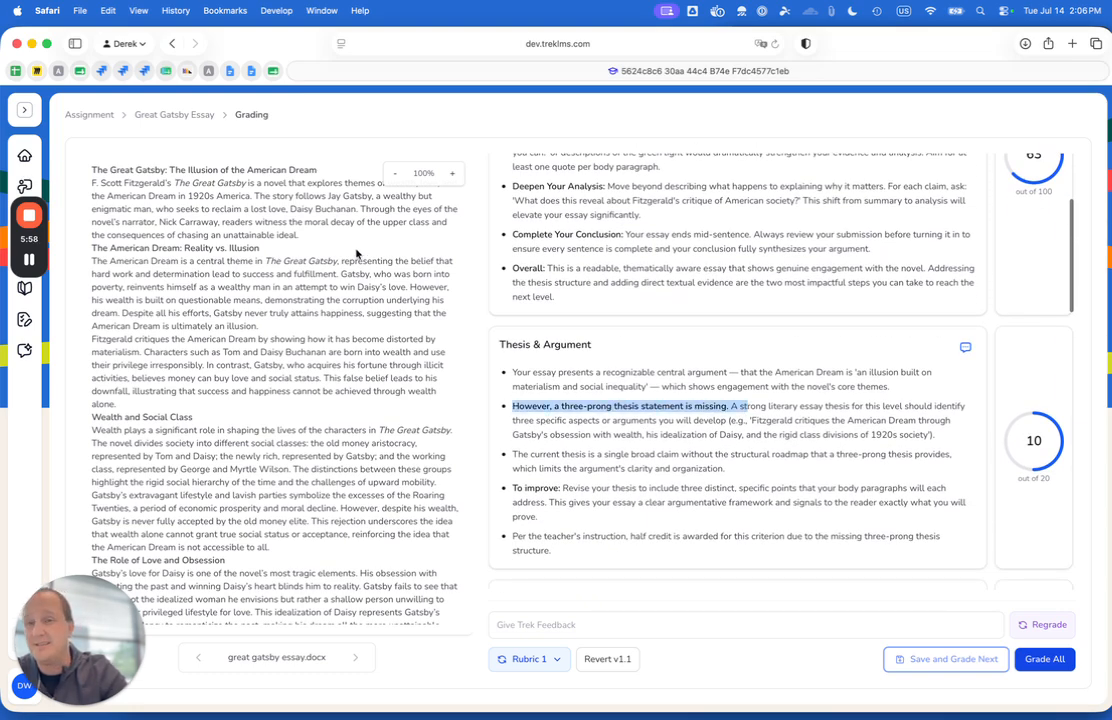
{"action": "left_click", "coordinate": [192, 114]}
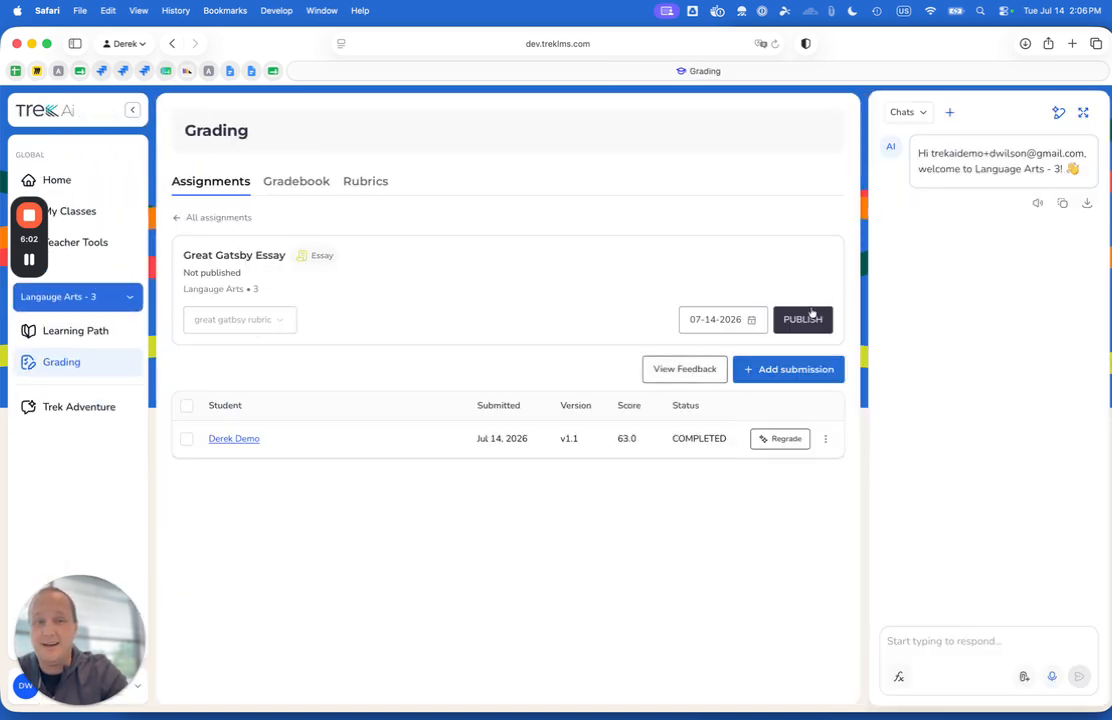
{"action": "left_click", "coordinate": [803, 318]}
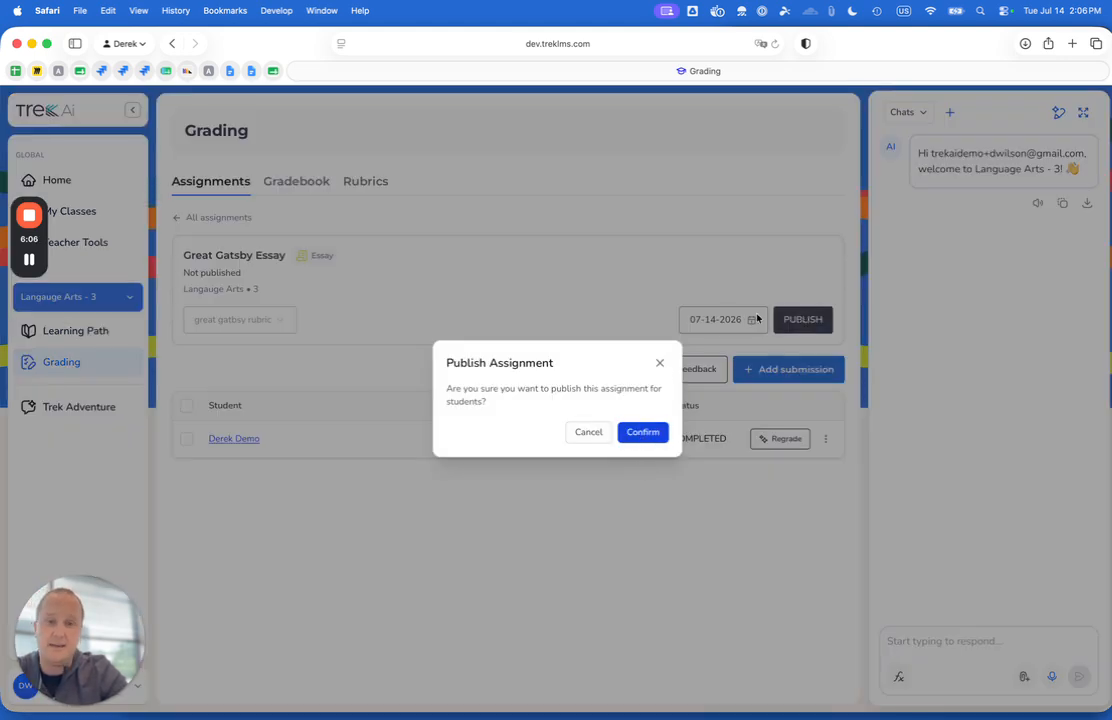
{"action": "left_click", "coordinate": [591, 440]}
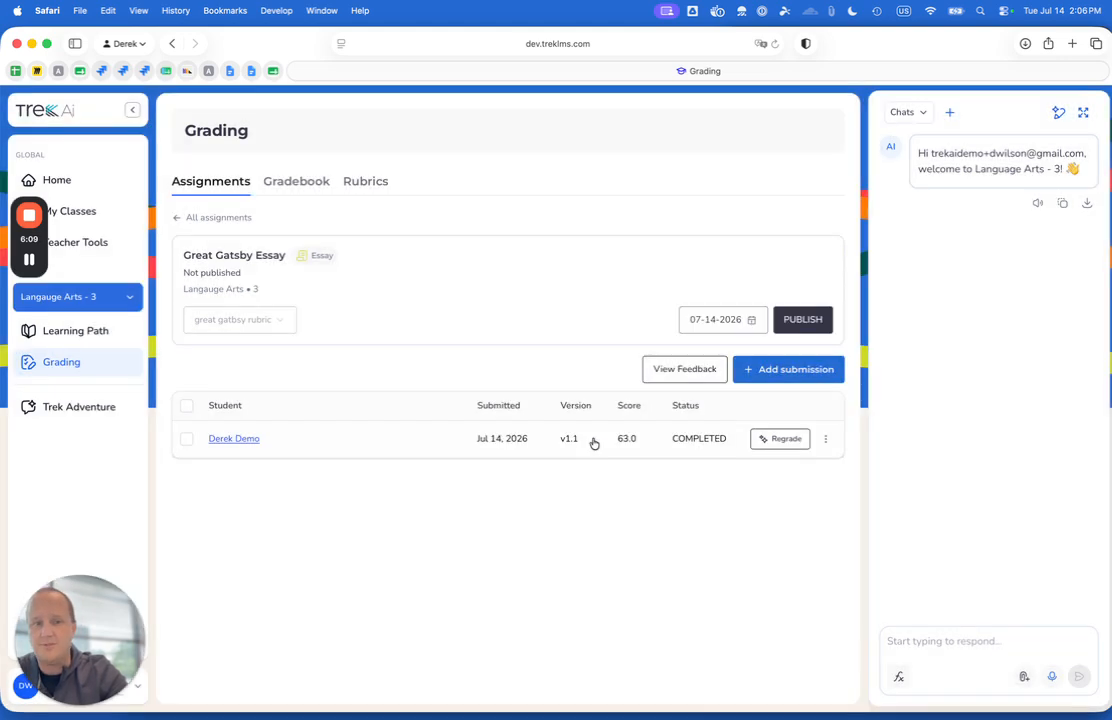
{"action": "left_click", "coordinate": [803, 327]}
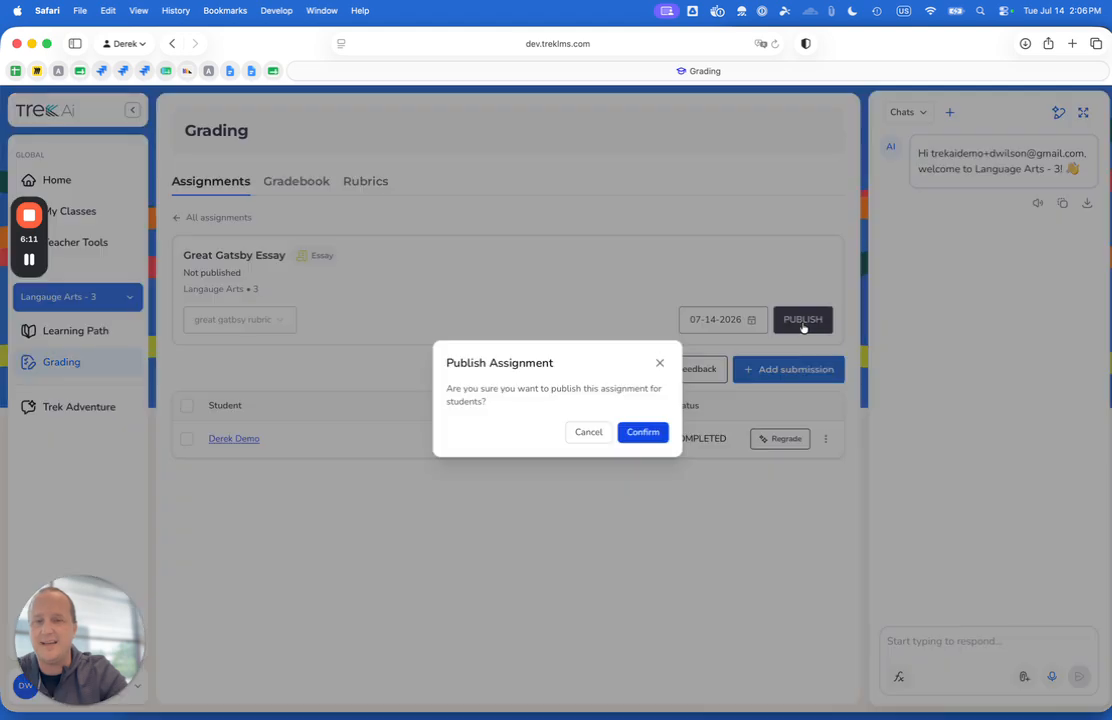
{"action": "left_click", "coordinate": [659, 362]}
Step: Download the student's graded submission and publish the Great Gatsby Essay assignment for students
{"action": "left_click", "coordinate": [826, 439]}
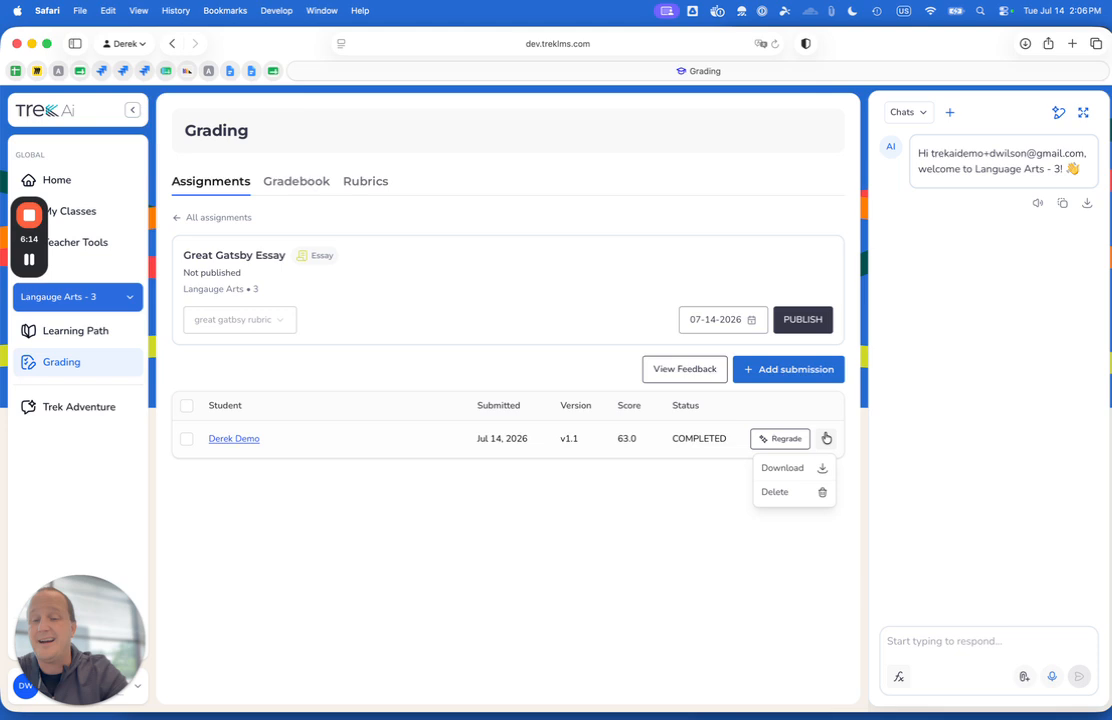
{"action": "left_click", "coordinate": [826, 439]}
{"action": "left_click", "coordinate": [826, 439]}
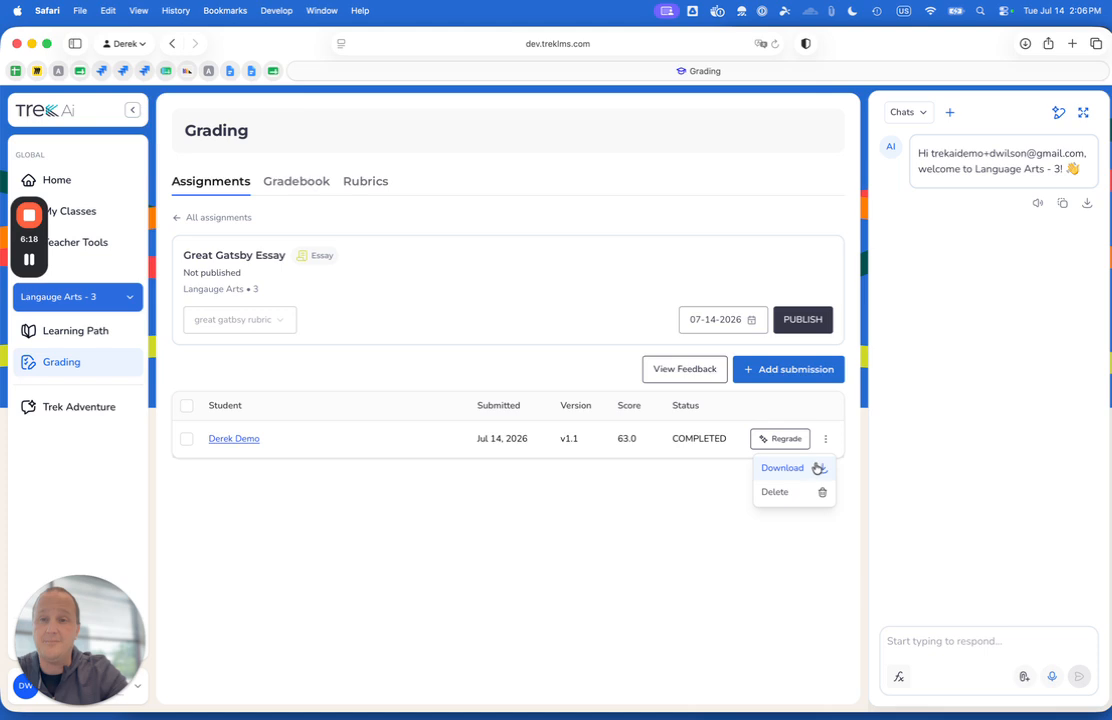
{"action": "left_click", "coordinate": [815, 469]}
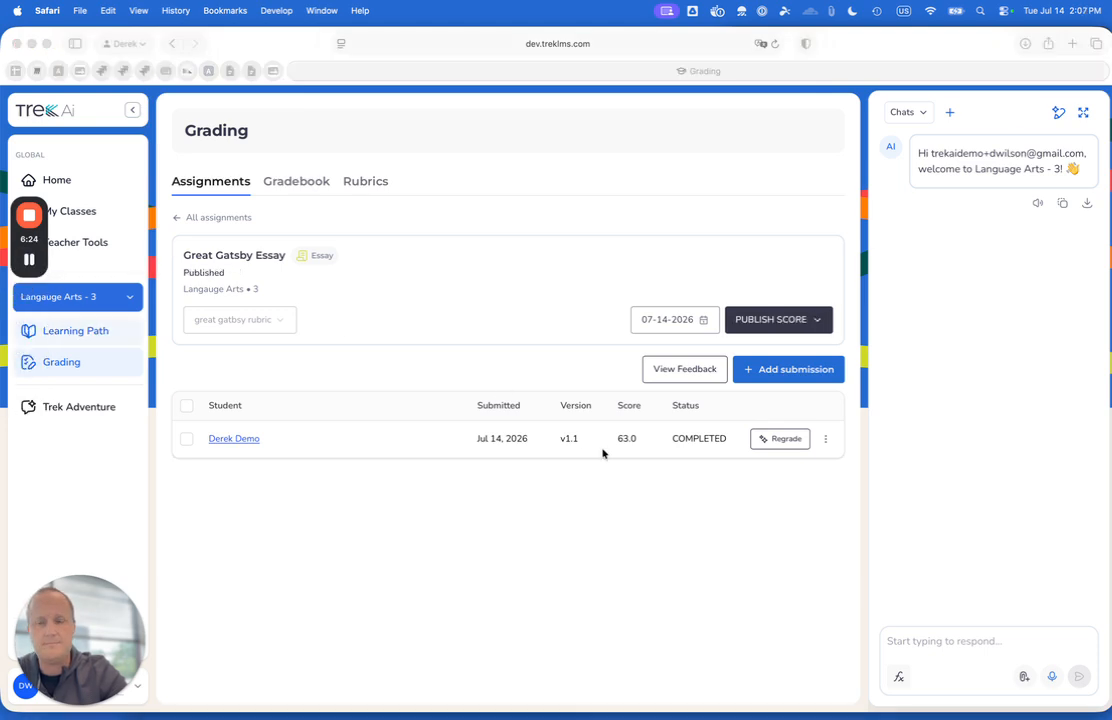
Step: Choose Feedback without score as the score publishing option for the Great Gatsby Essay assignment
{"action": "left_click", "coordinate": [790, 320]}
{"action": "left_click", "coordinate": [737, 350]}
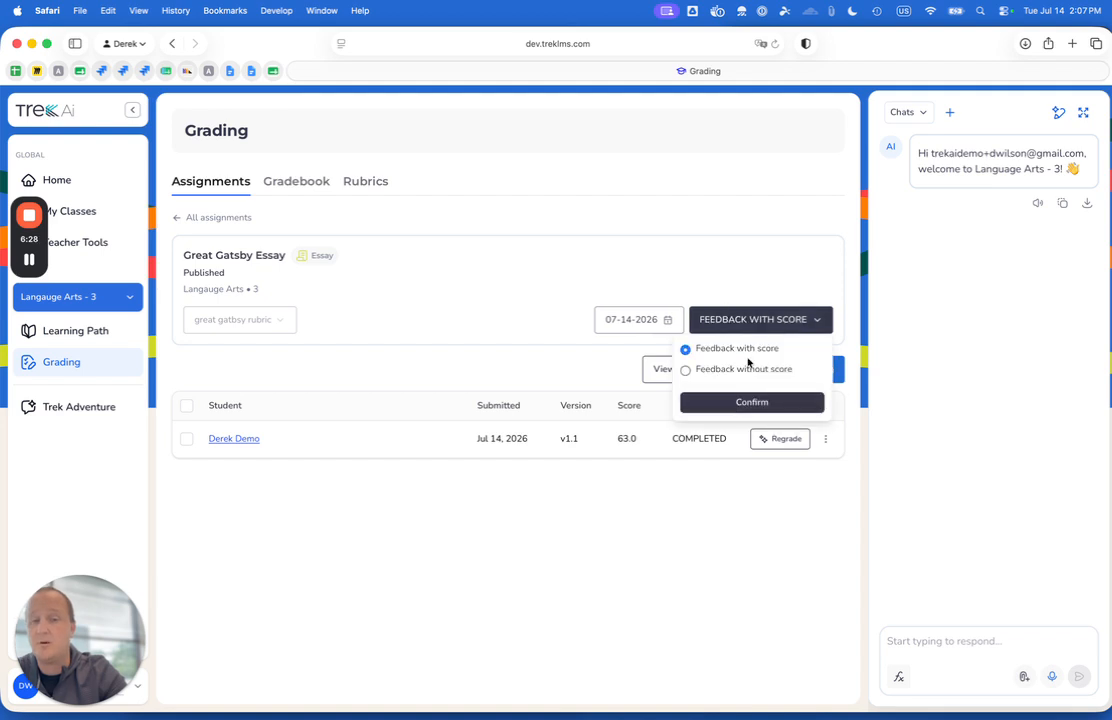
{"action": "left_click", "coordinate": [721, 374]}
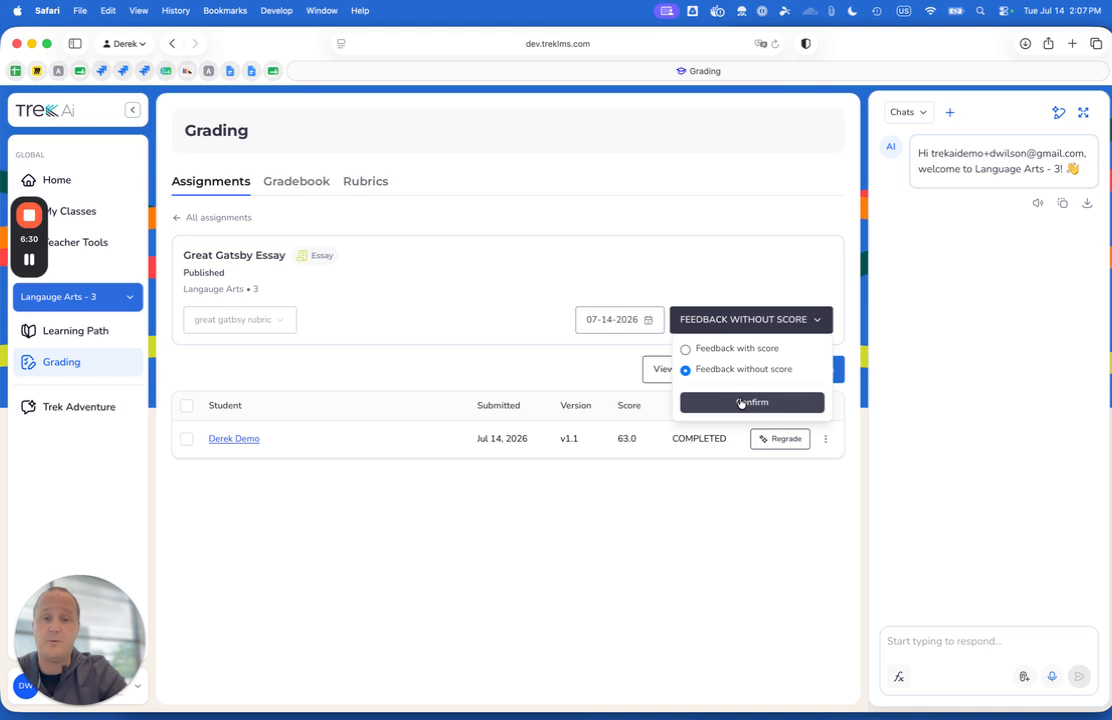
{"action": "left_click", "coordinate": [756, 285]}
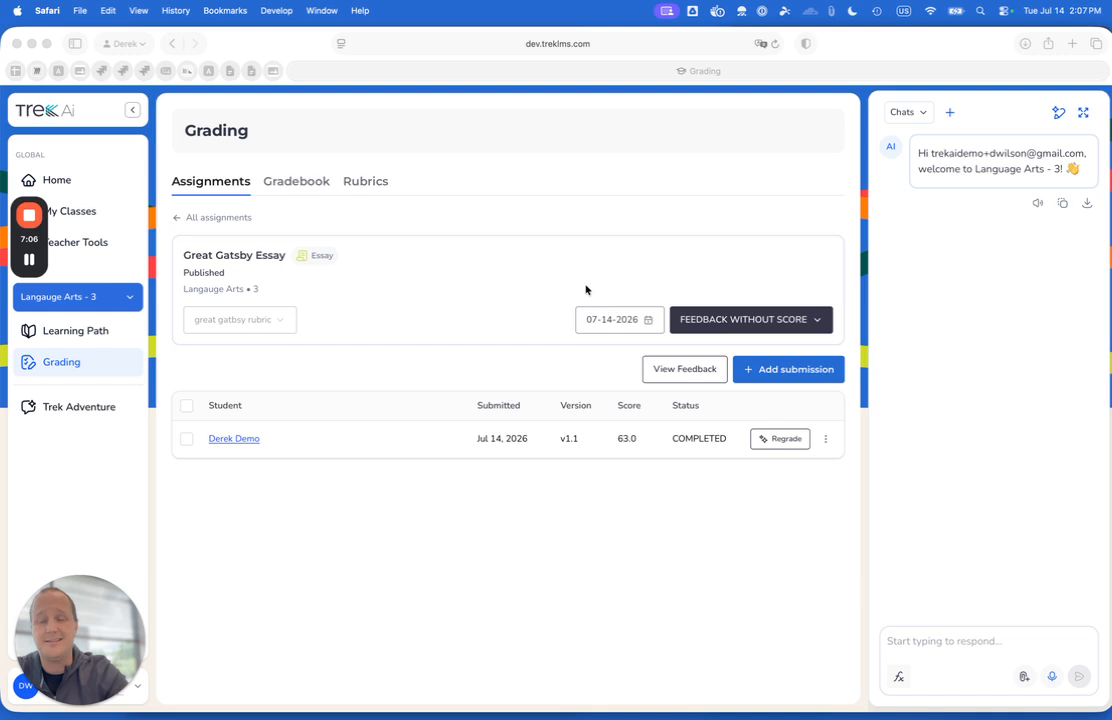
Step: Open the class rubrics and view the copy and edit forms of the great gatbsy rubric, closing each without saving
{"action": "left_click", "coordinate": [401, 180]}
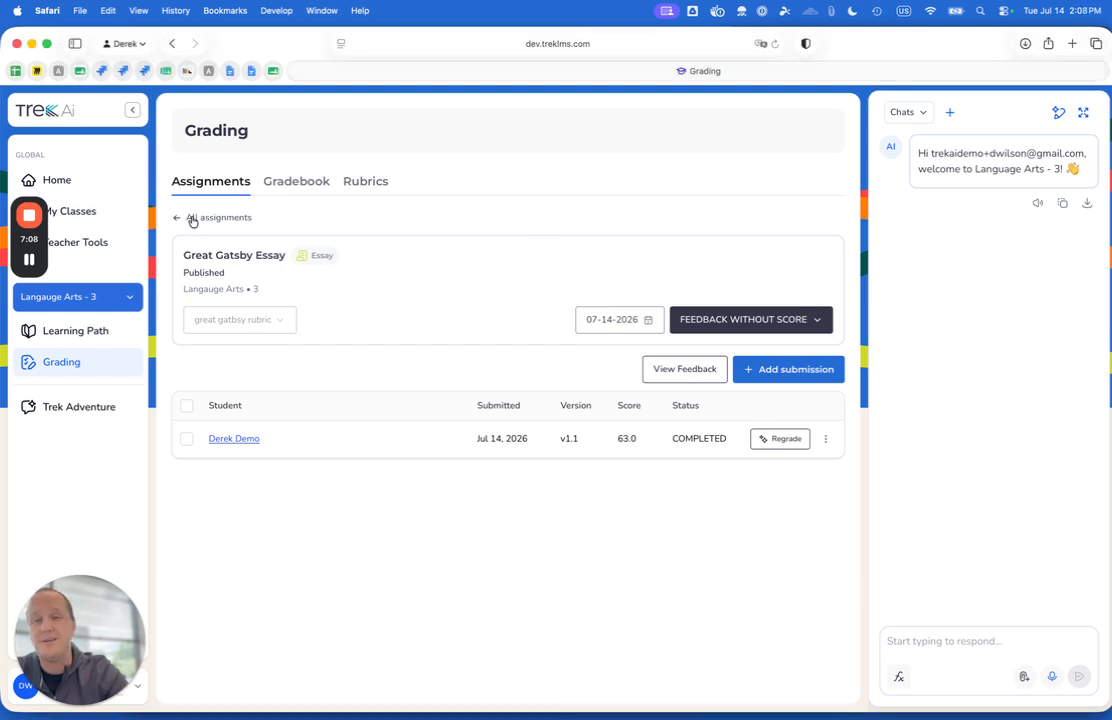
{"action": "left_click", "coordinate": [362, 181]}
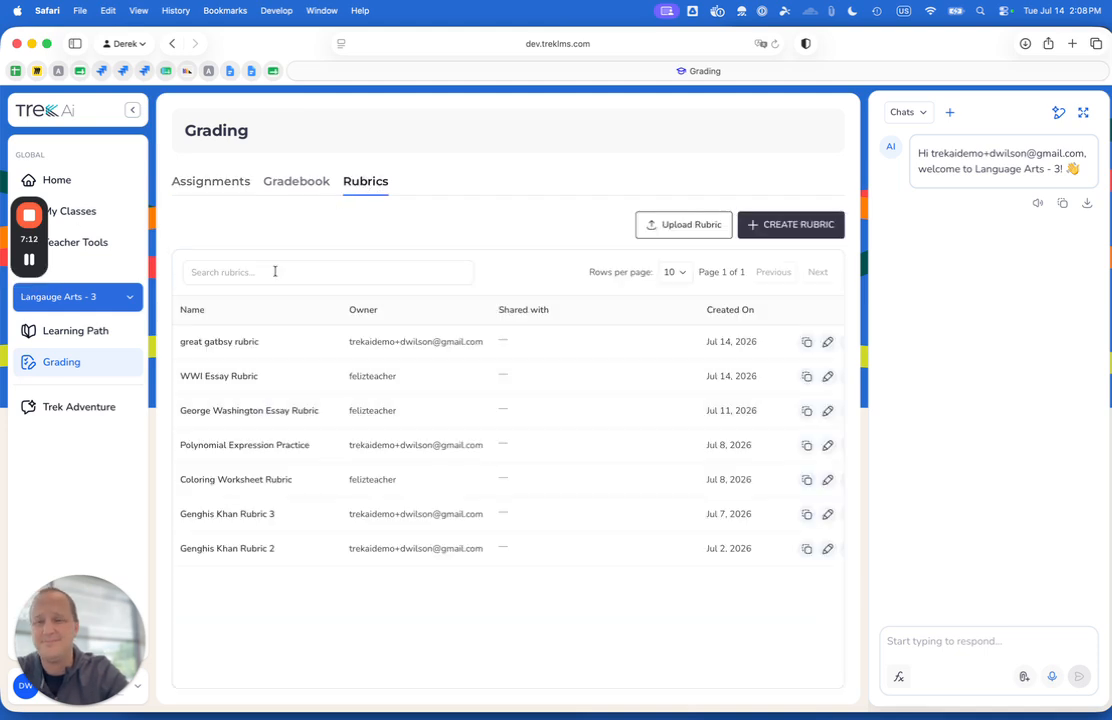
{"action": "left_click", "coordinate": [807, 345]}
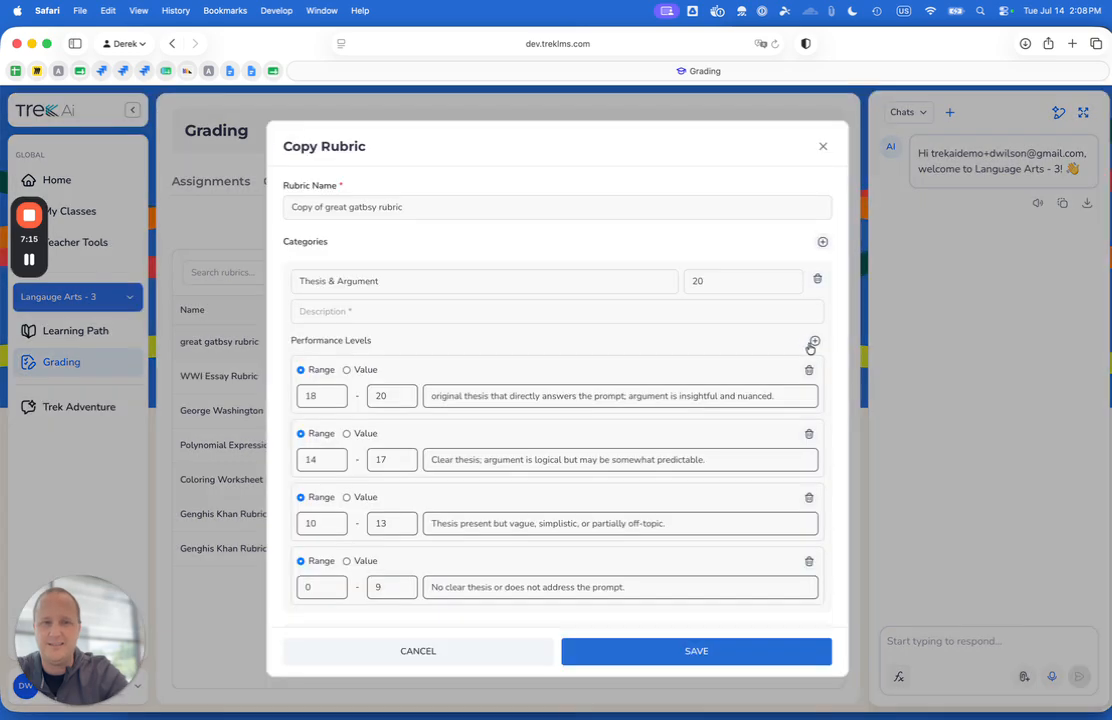
{"action": "left_click", "coordinate": [823, 146]}
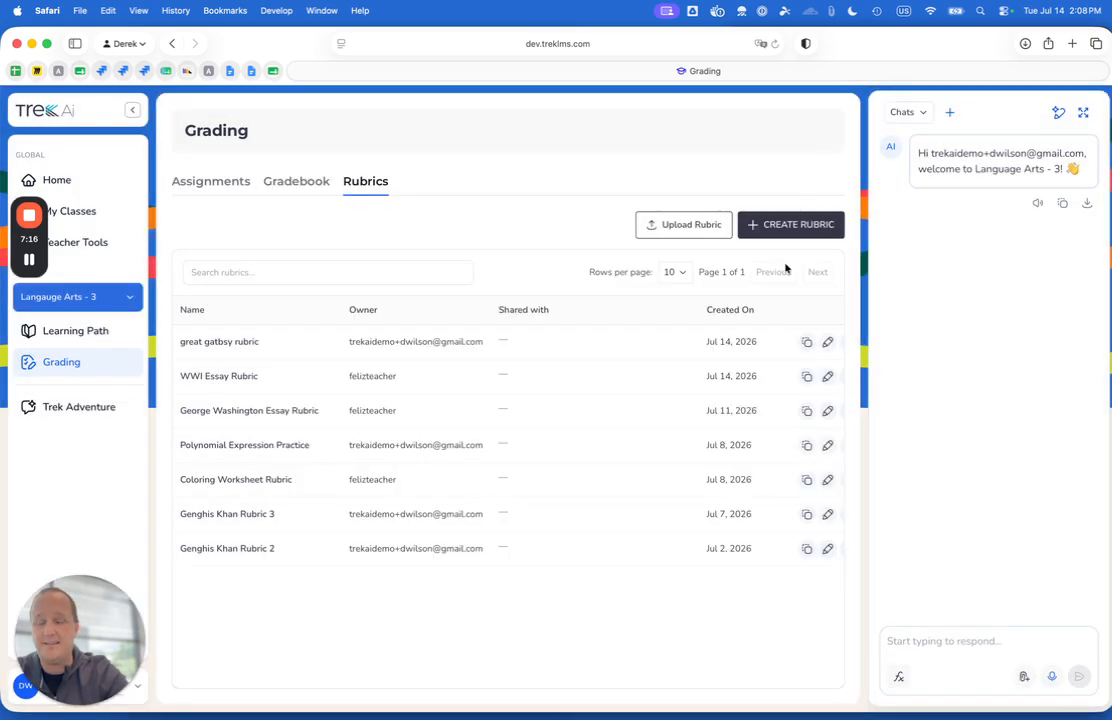
{"action": "left_click", "coordinate": [828, 343]}
{"action": "left_click", "coordinate": [823, 140]}
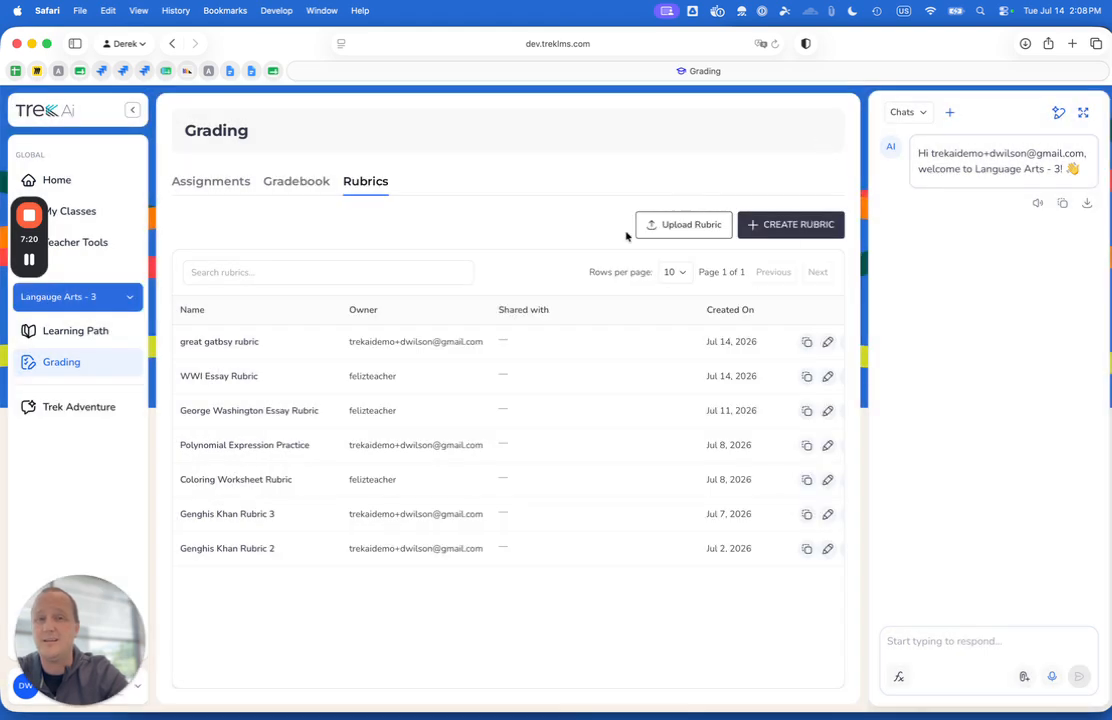